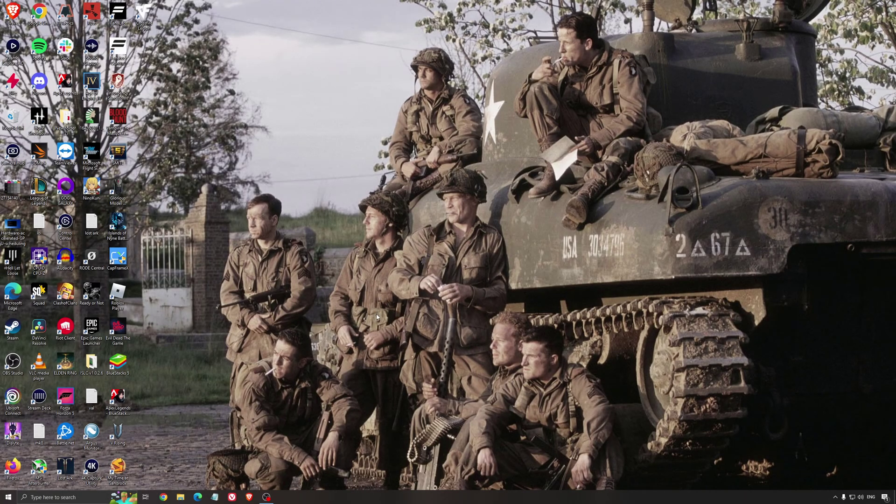
Find the Windows Game Mode settings, review the Game Mode, Xbox Game Bar and Captures pages, and close Settings
click(79, 498)
text(g)
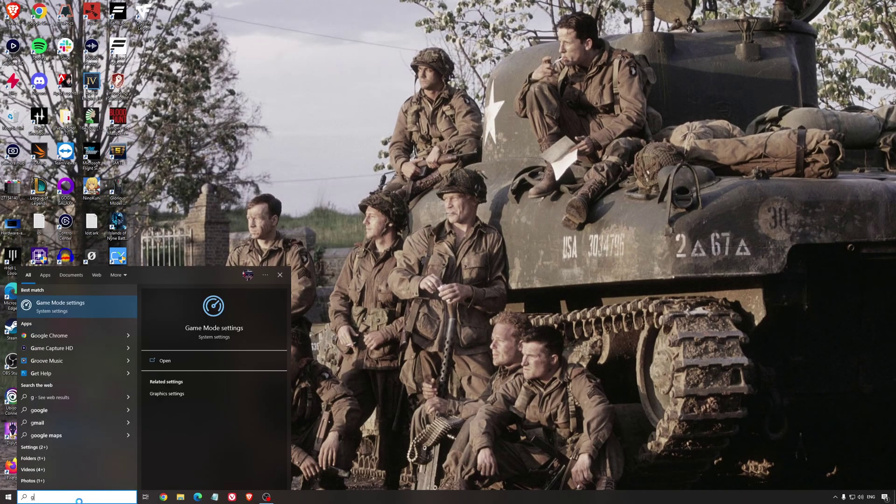
text(ame mode)
key(Return)
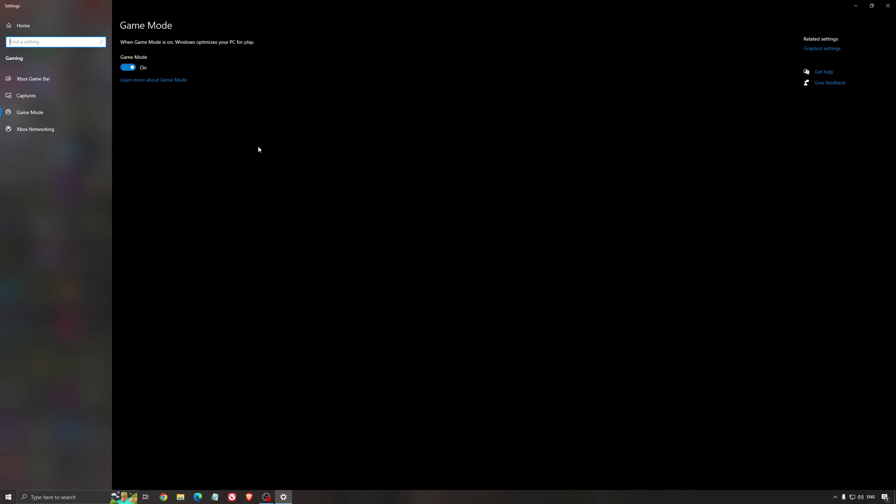
click(59, 87)
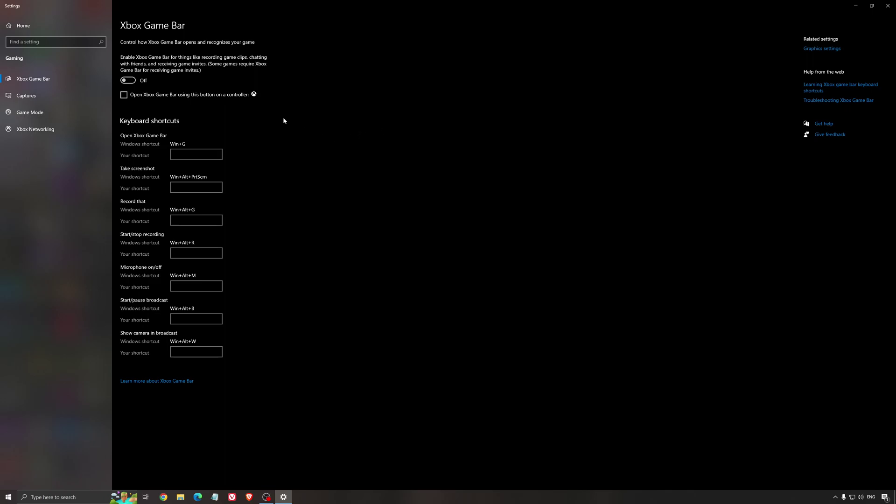
click(45, 97)
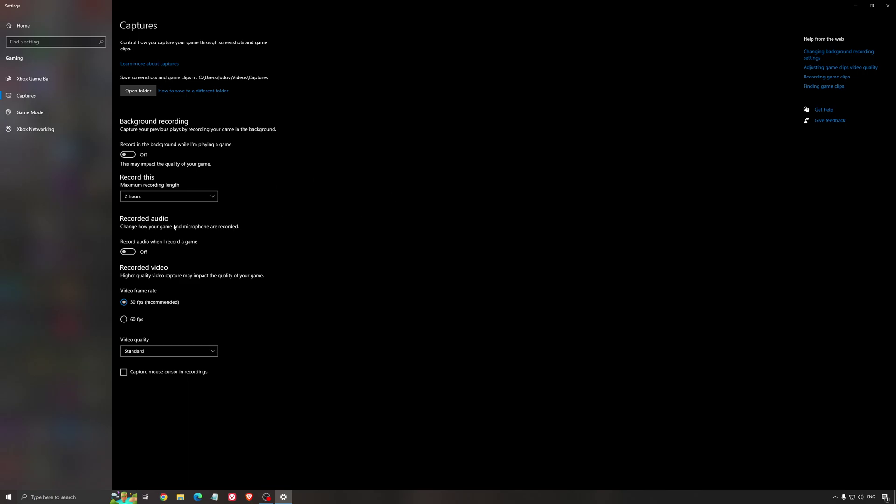
click(888, 6)
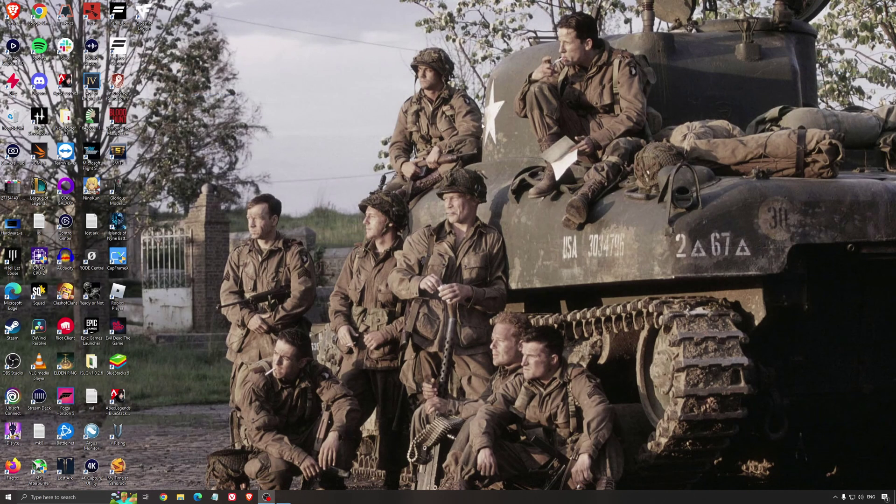
View the desktop image showing the hardware-accelerated GPU scheduling setting, and close it
double_click(12, 224)
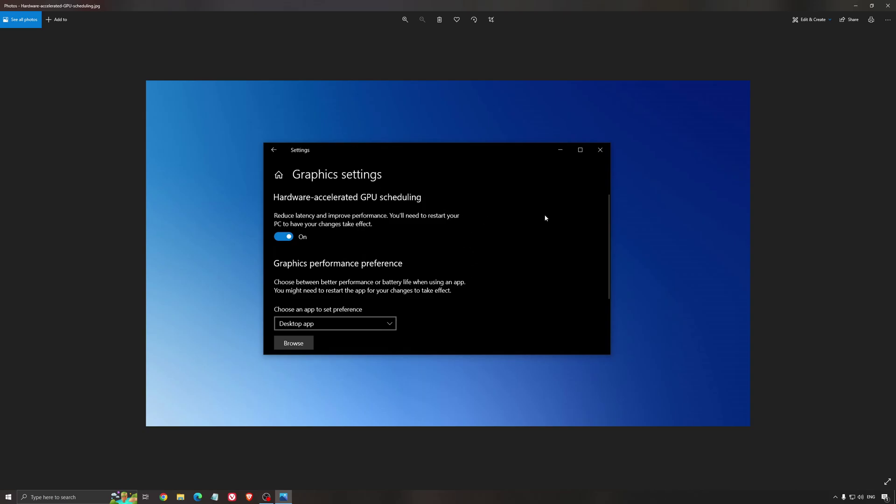
click(889, 5)
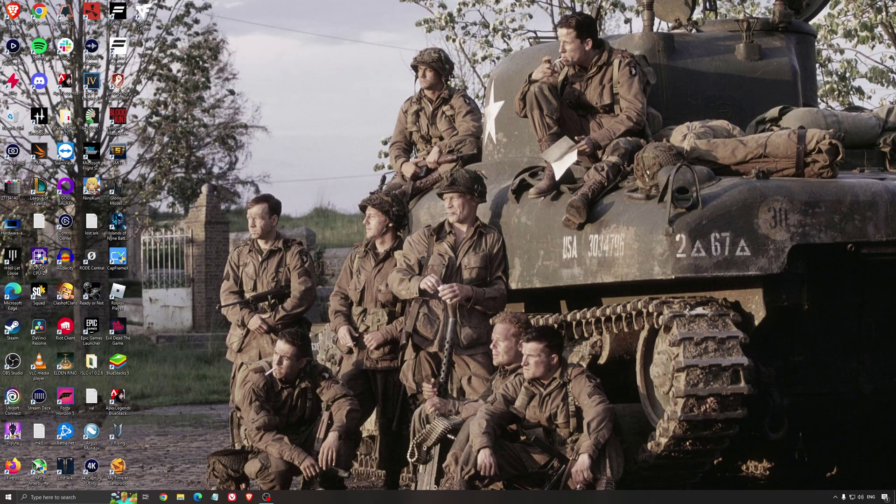
In AMD Software, check the driver version and update status, review the global graphics settings, and close the program
click(835, 498)
click(841, 468)
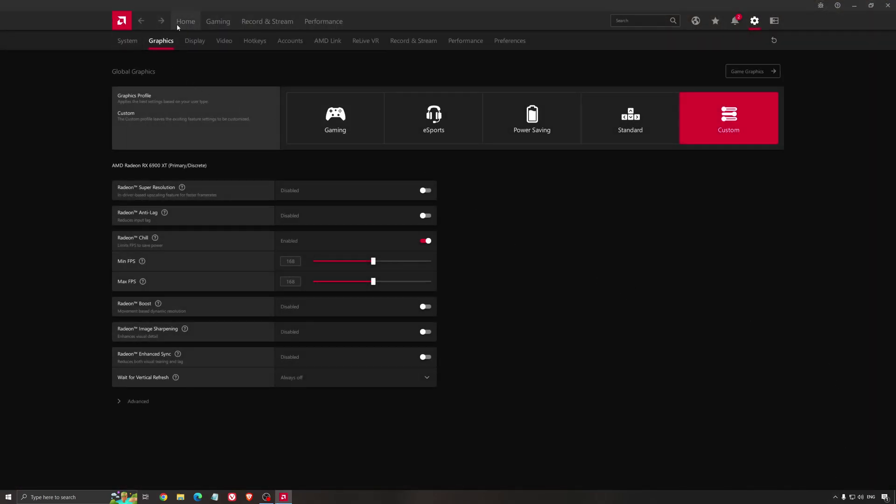
click(181, 22)
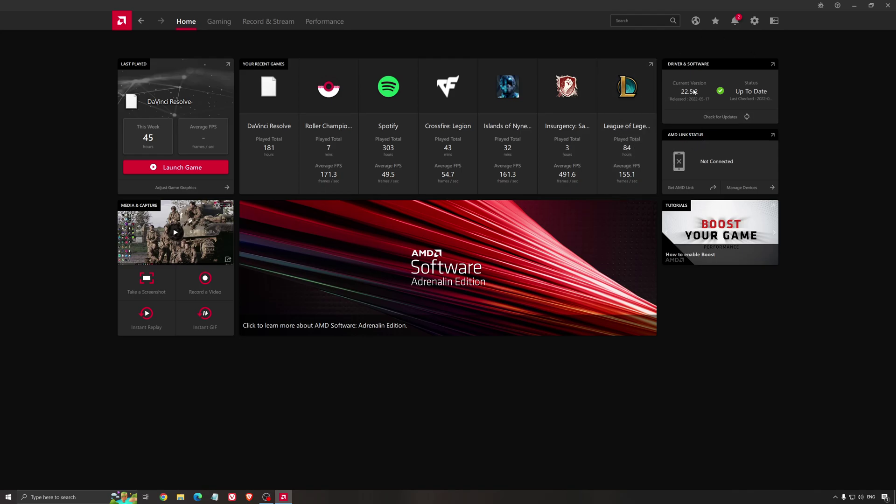
click(721, 116)
click(220, 22)
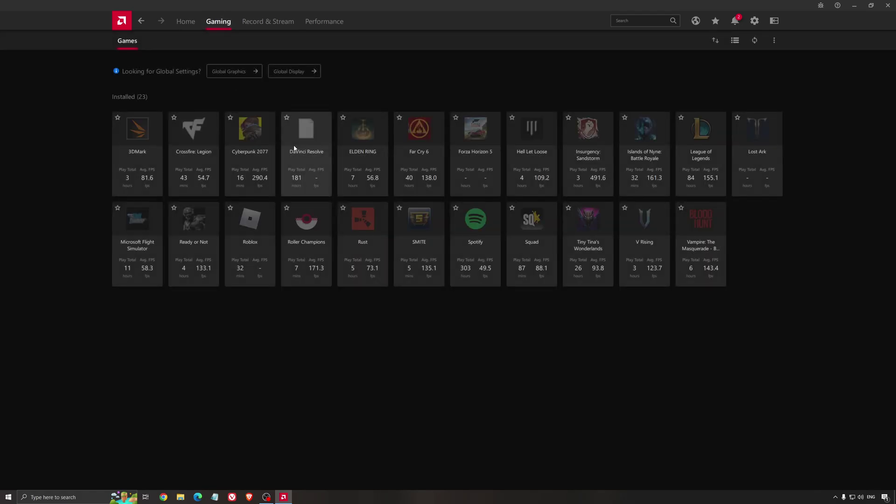
click(229, 72)
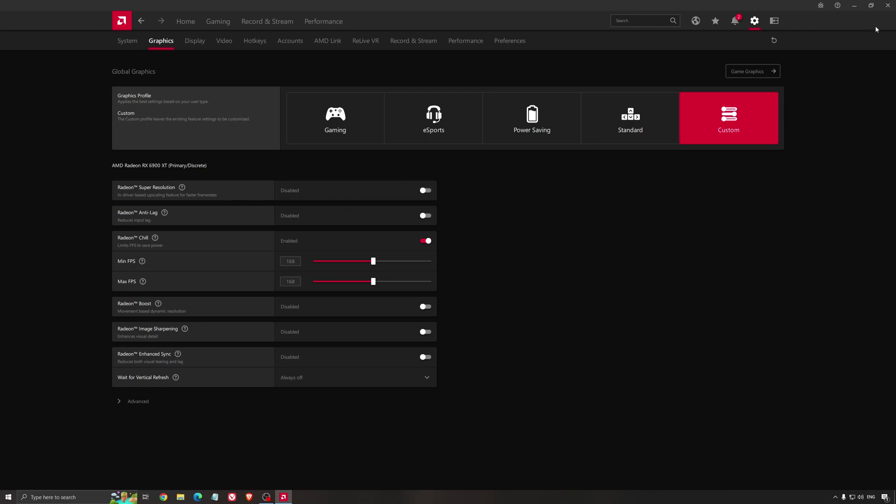
click(889, 5)
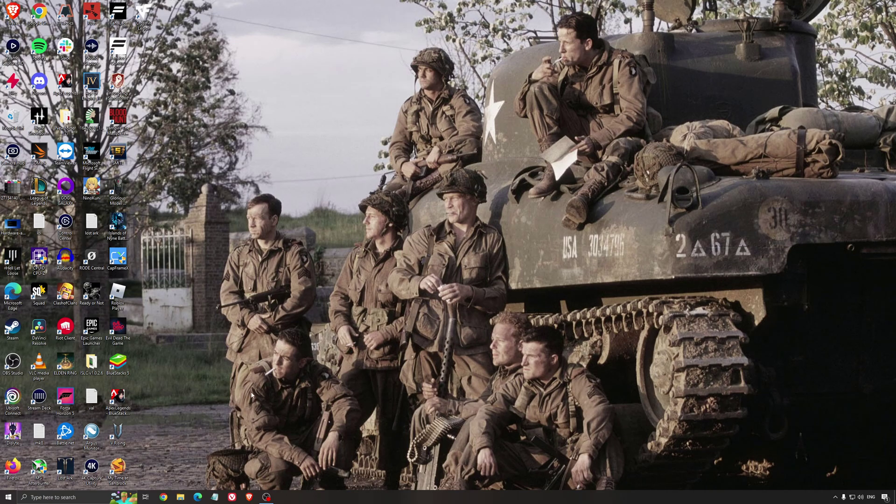
Find the Windows power plan settings, review the plans in Power Options, and close the window
click(87, 500)
text(edit power plan)
key(Return)
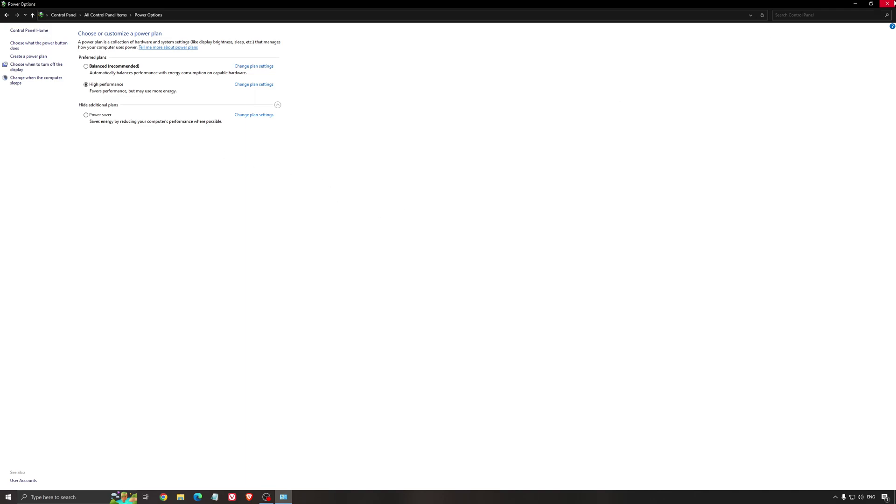
click(888, 4)
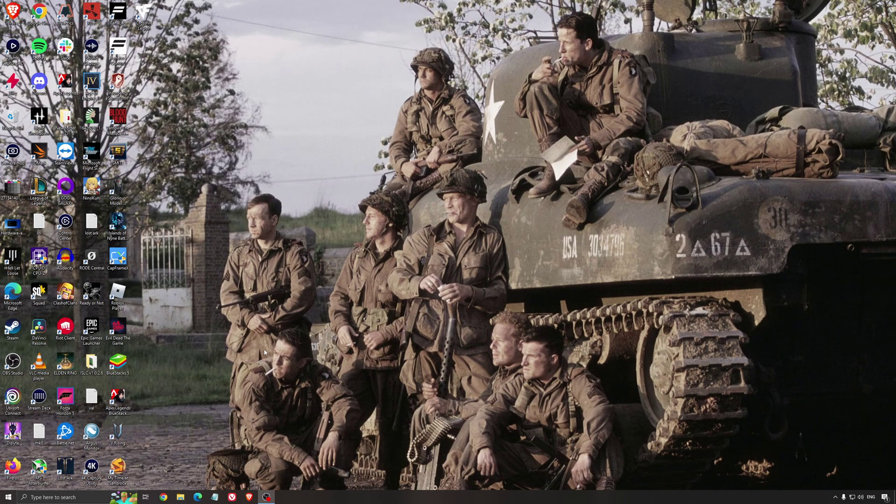
Open Intelligent standby list cleaner from the ISLC v1.0.2.6 folder, start its memory monitoring, and minimize its window
double_click(92, 364)
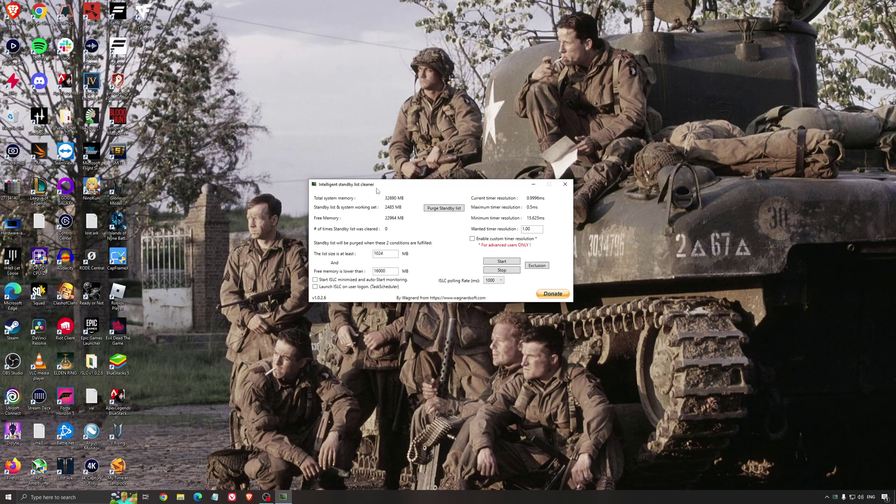
drag(378, 188, 375, 193)
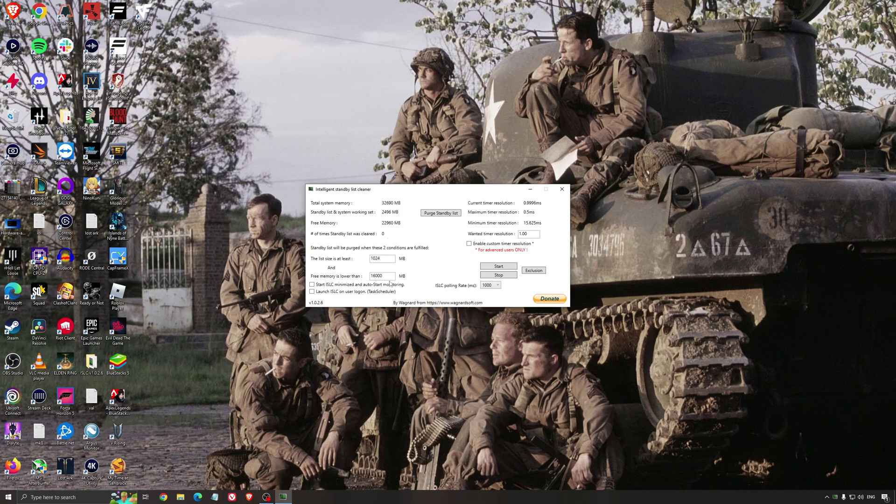
double_click(377, 276)
click(499, 268)
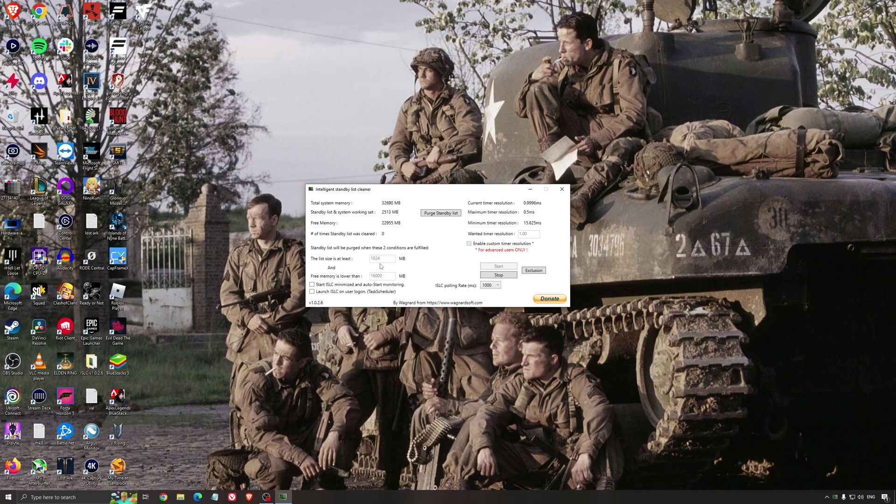
drag(474, 189, 504, 188)
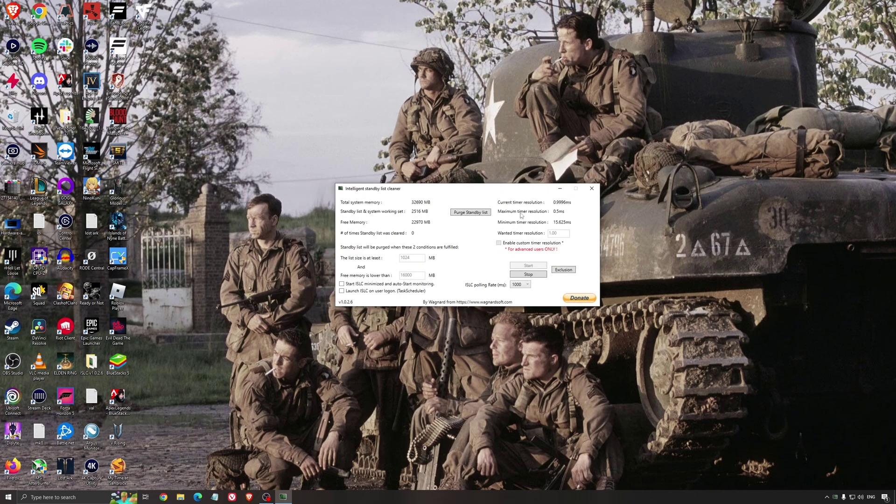
click(560, 188)
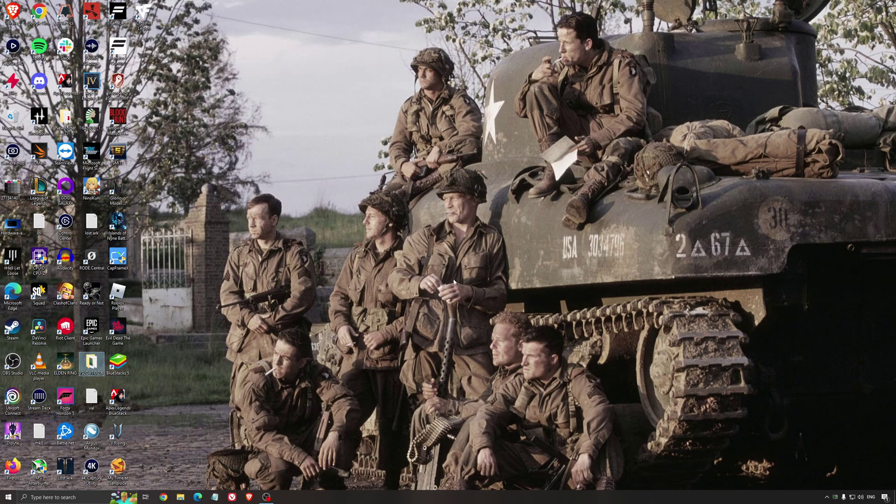
click(433, 250)
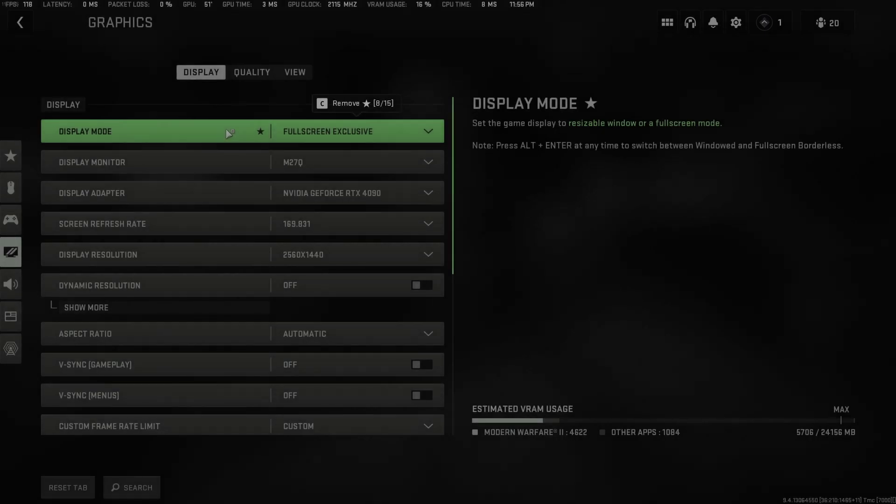
In Modern Warfare II's graphics settings, examine the available display mode options without changing the current mode
scroll(230, 130, down, 1)
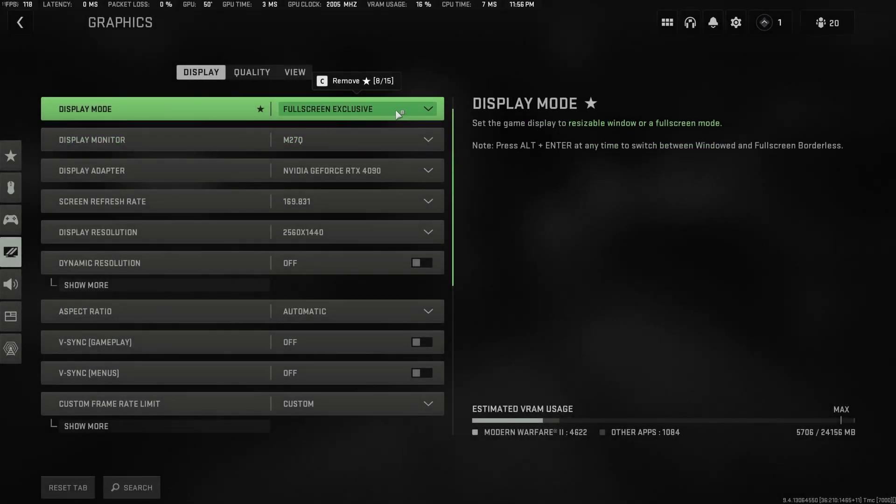
click(368, 112)
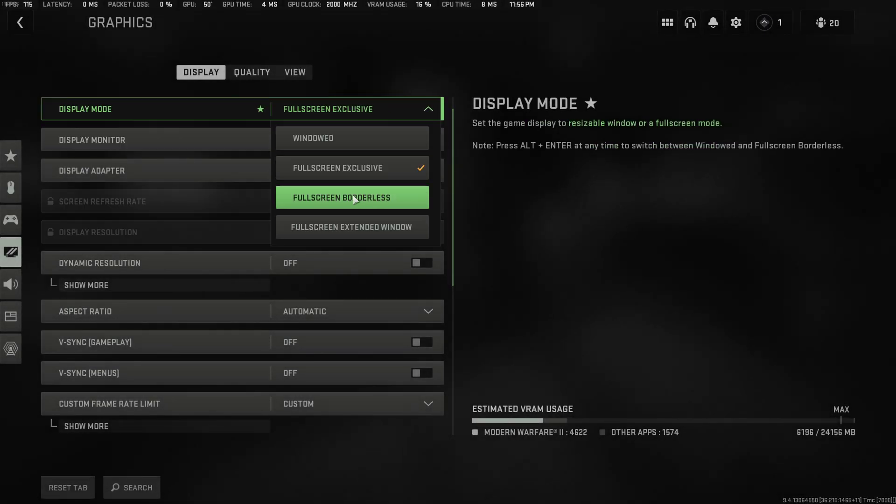
click(297, 118)
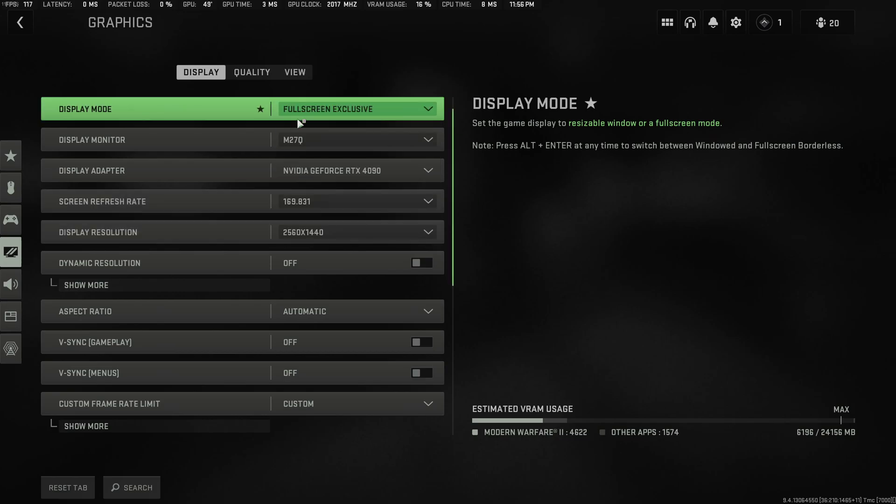
Examine the remaining display settings from resolution to HDR, expanding the individual limits under Custom Frame Rate Limit
scroll(357, 133, down, 1)
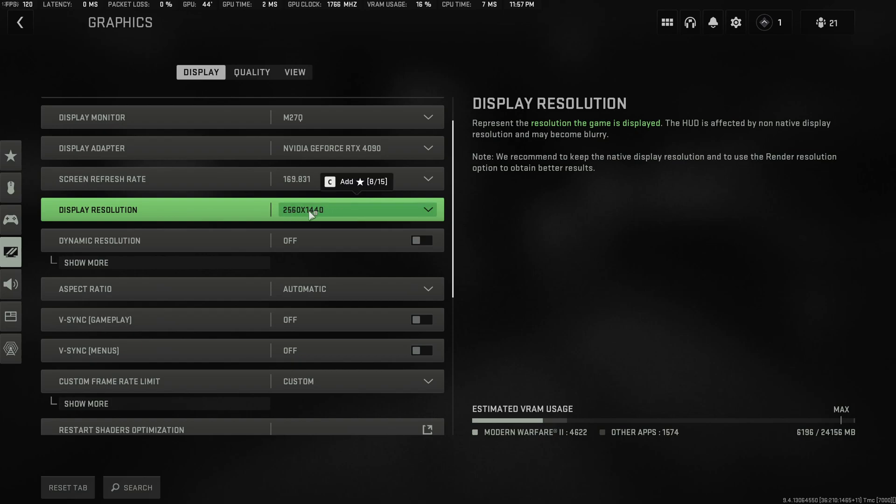
scroll(309, 210, down, 3)
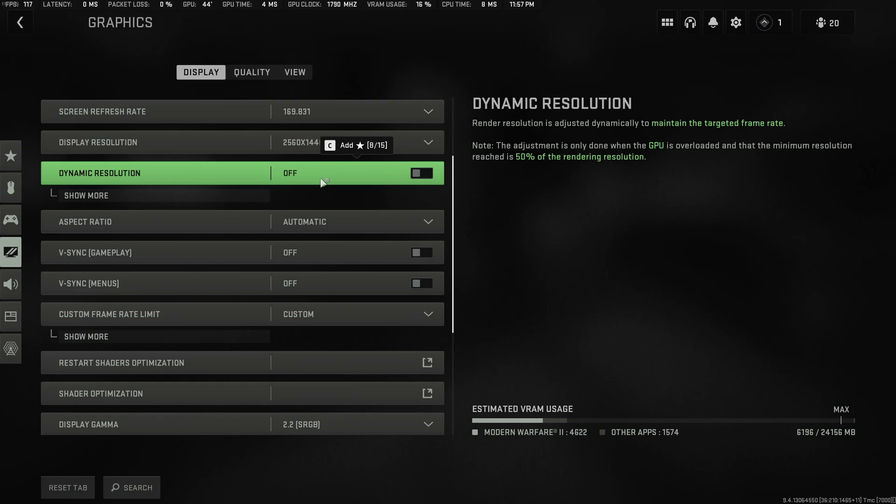
scroll(299, 168, down, 1)
scroll(137, 200, down, 2)
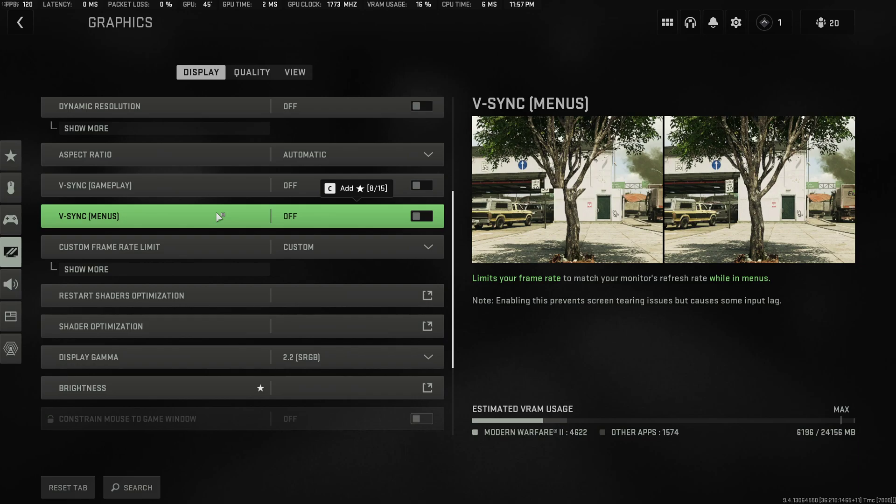
scroll(127, 242, down, 1)
click(127, 245)
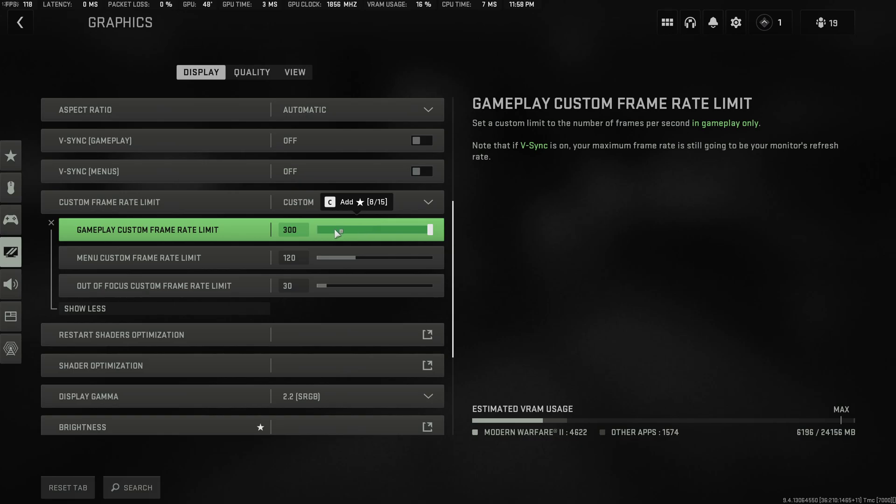
scroll(335, 229, down, 3)
scroll(243, 233, down, 2)
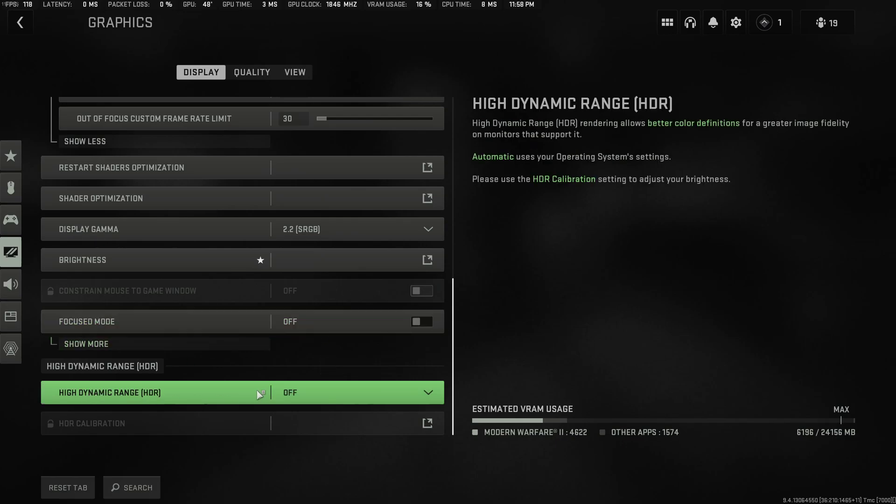
In the graphics quality settings, examine the render resolution and the available Upscaling / Sharpening options without selecting another one
click(264, 79)
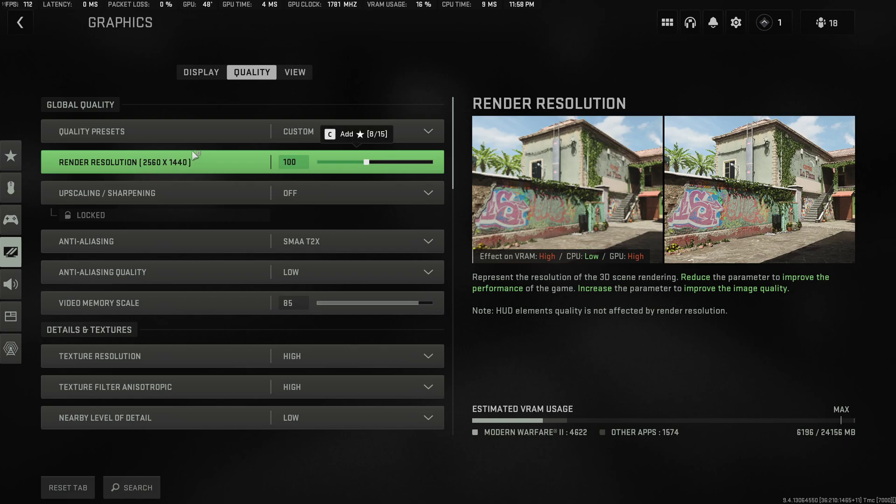
scroll(316, 228, down, 1)
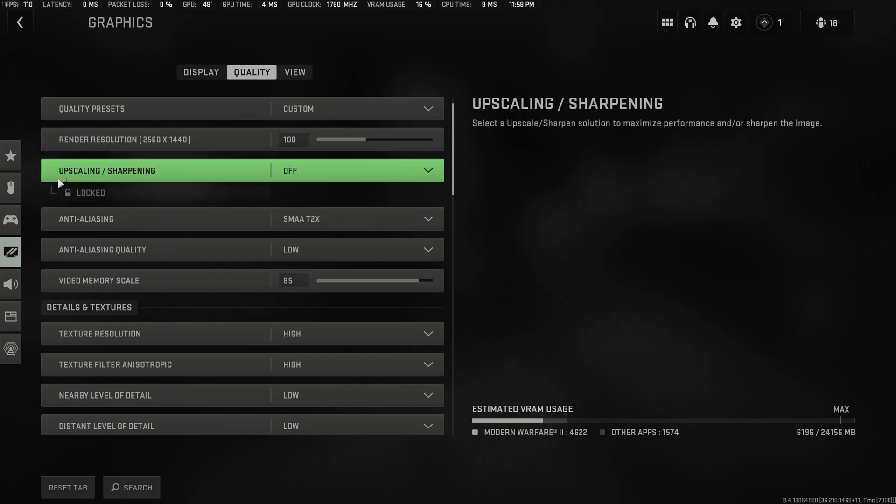
click(337, 176)
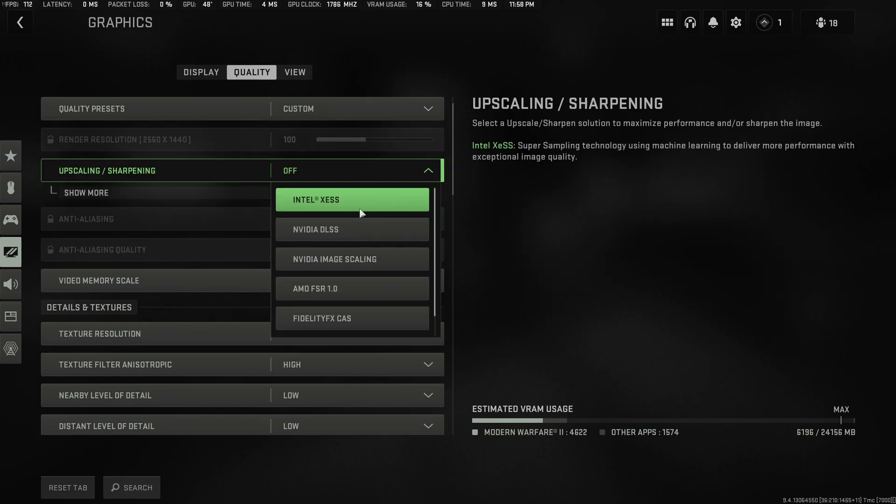
scroll(362, 243, up, 1)
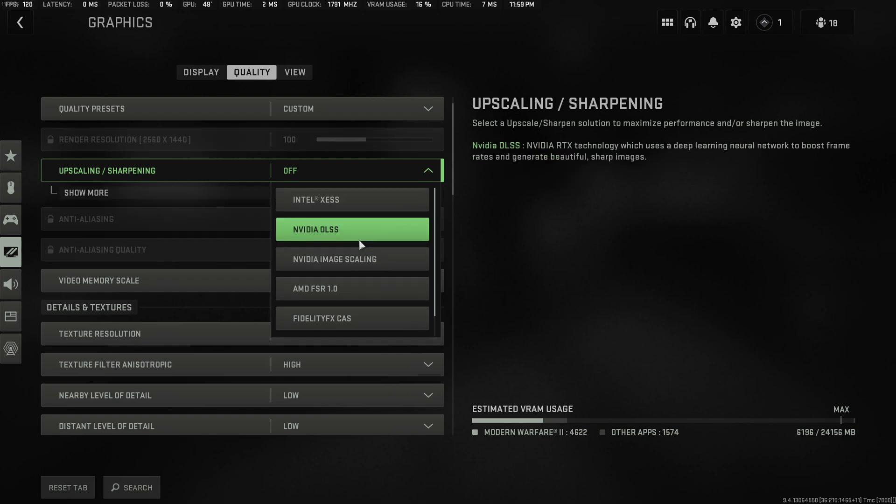
scroll(375, 239, down, 1)
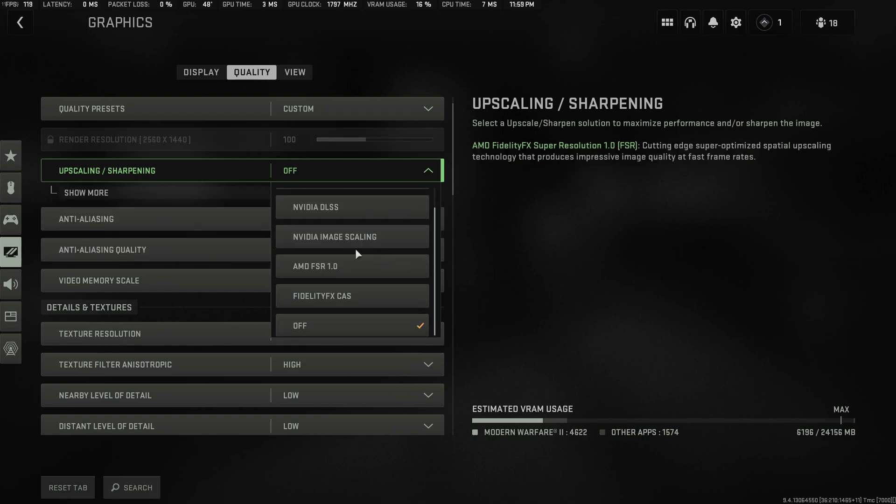
scroll(362, 248, up, 1)
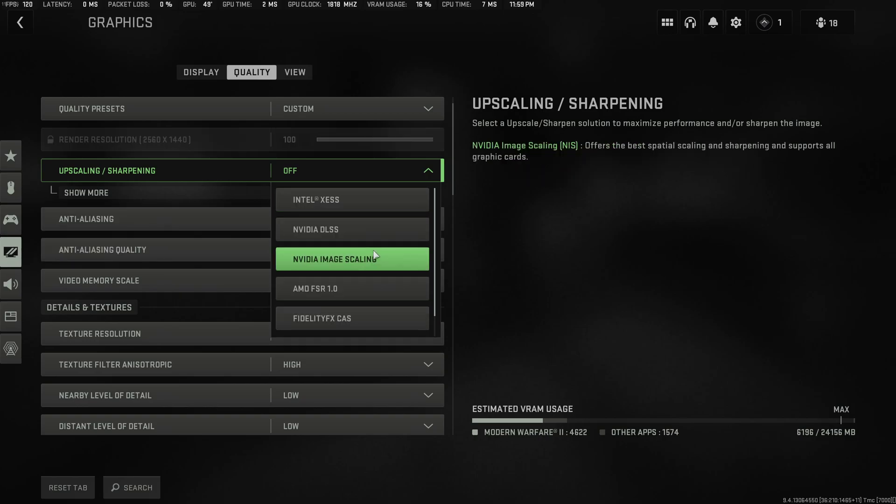
scroll(376, 255, down, 2)
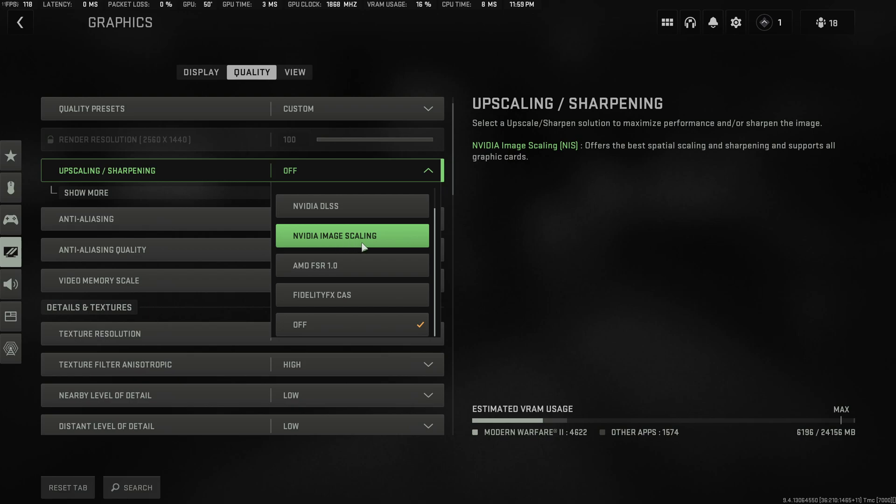
scroll(361, 247, up, 1)
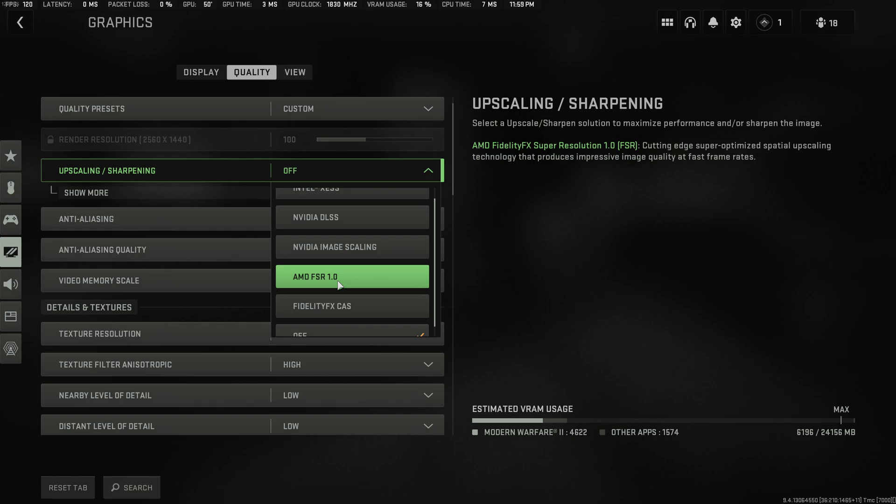
click(538, 251)
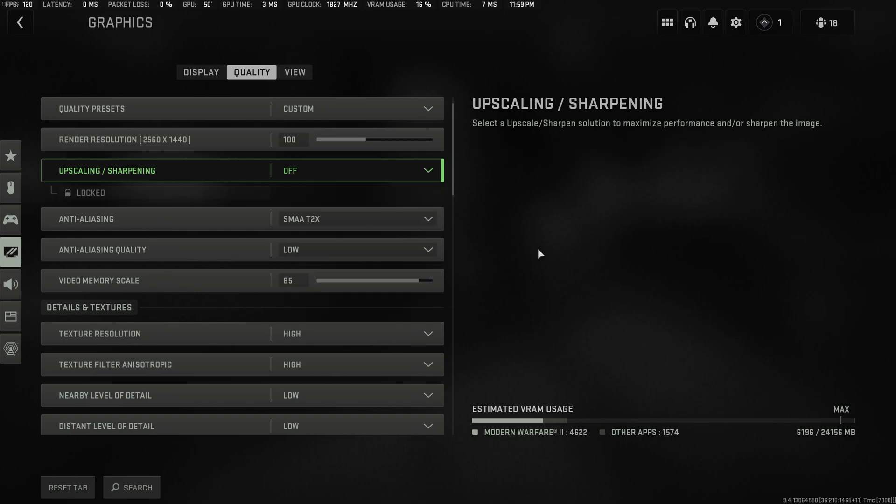
Examine the available options for Anti-Aliasing and Anti-Aliasing Quality without changing either setting
scroll(420, 261, down, 2)
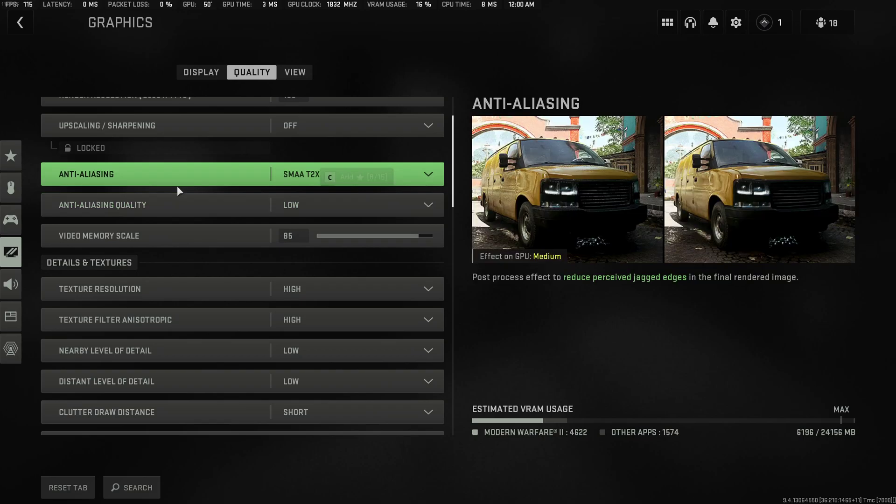
click(346, 173)
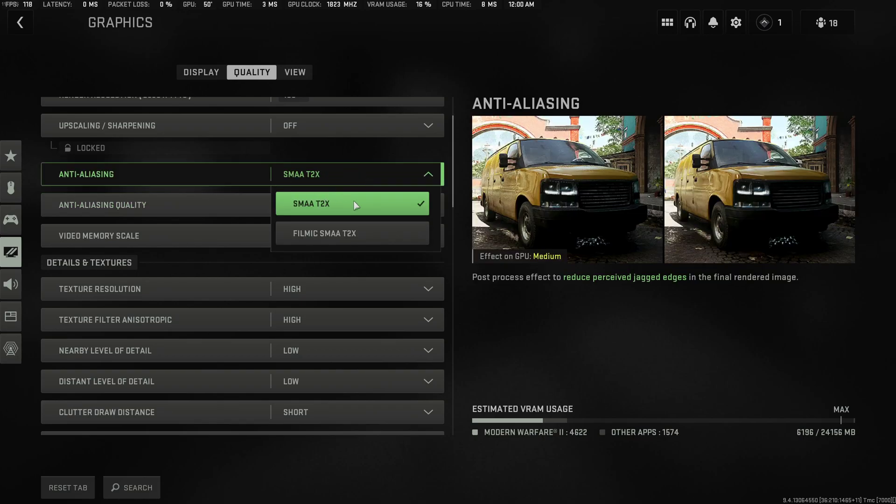
click(329, 175)
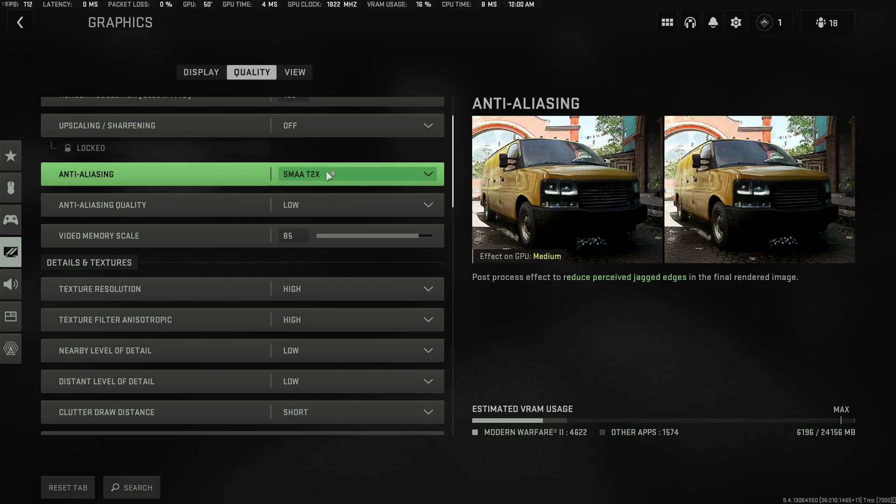
click(355, 174)
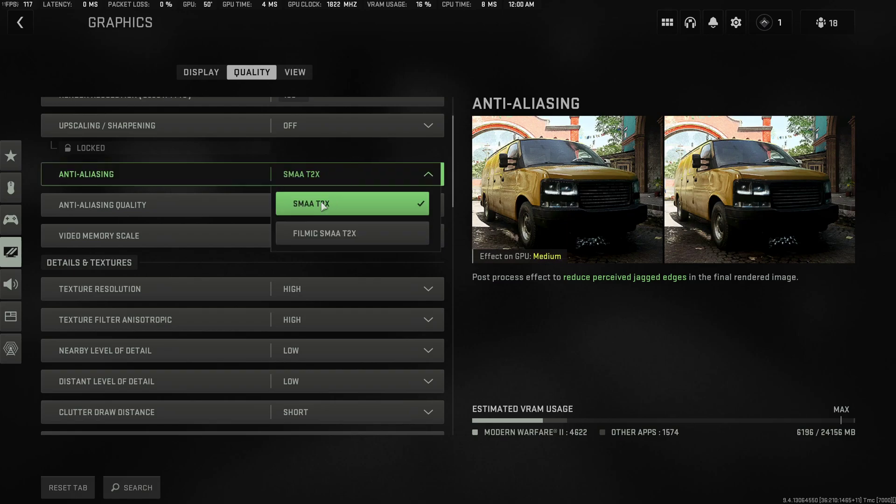
click(342, 163)
scroll(349, 205, down, 1)
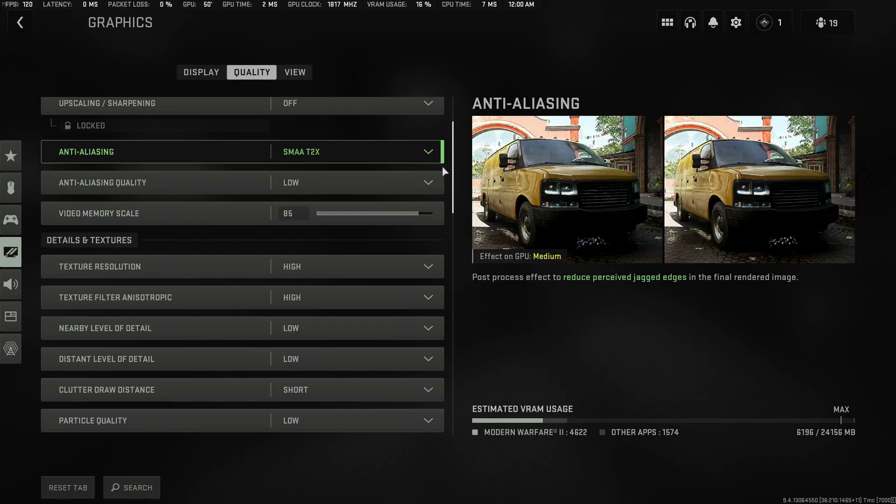
click(243, 182)
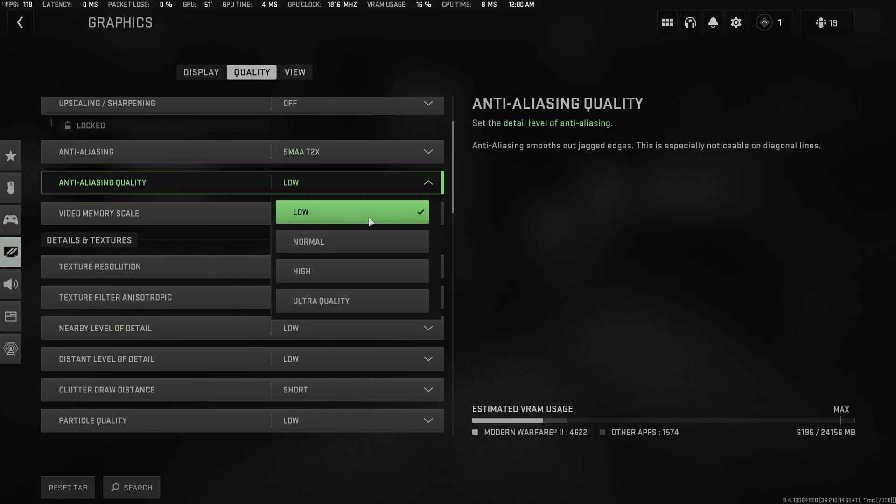
click(537, 233)
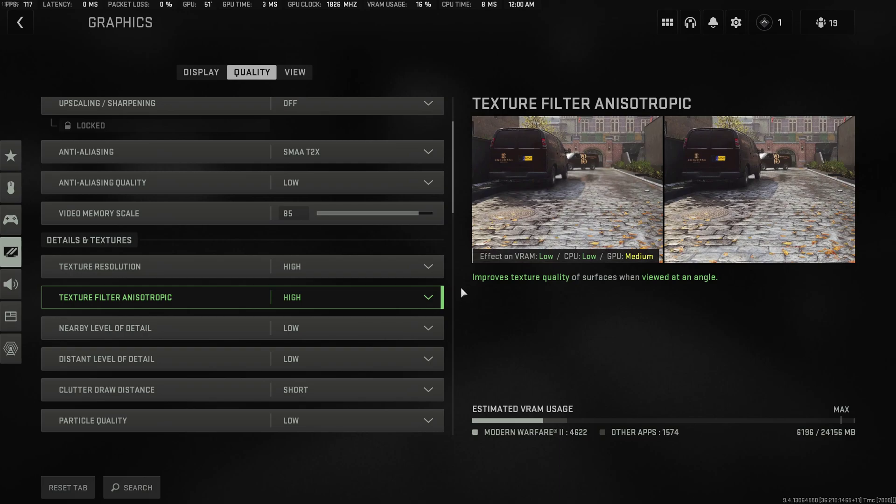
Review the Texture Resolution options, keeping High selected
click(331, 266)
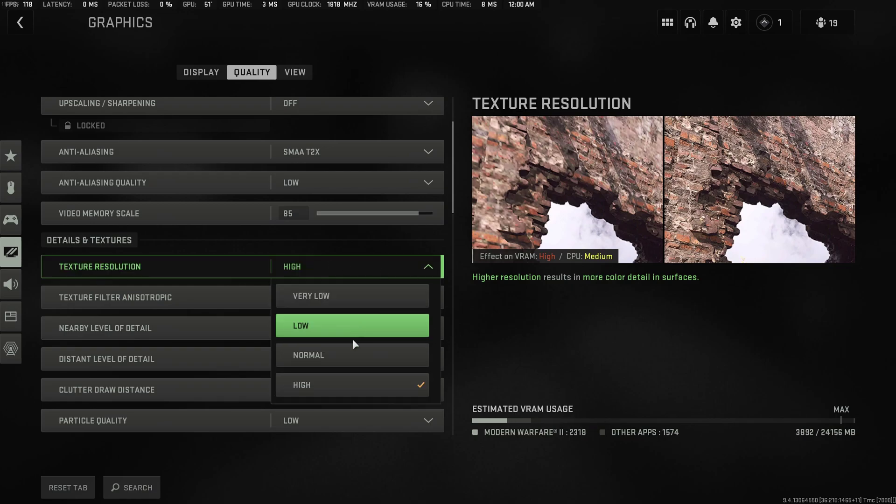
click(349, 393)
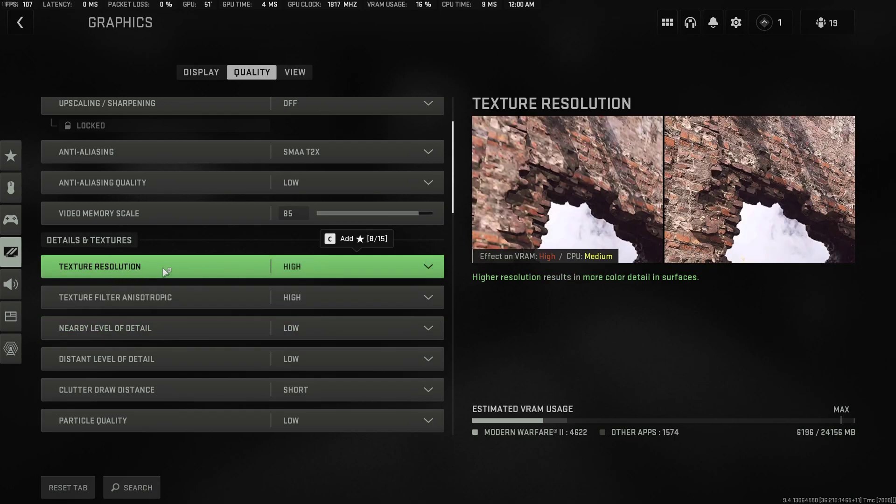
click(351, 272)
click(524, 360)
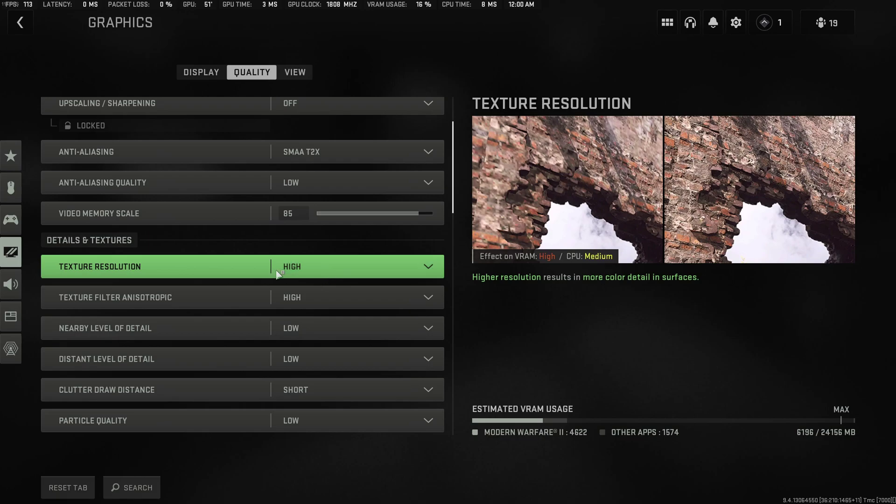
Try Normal for both Texture Filter Anisotropic and Texture Resolution
click(308, 297)
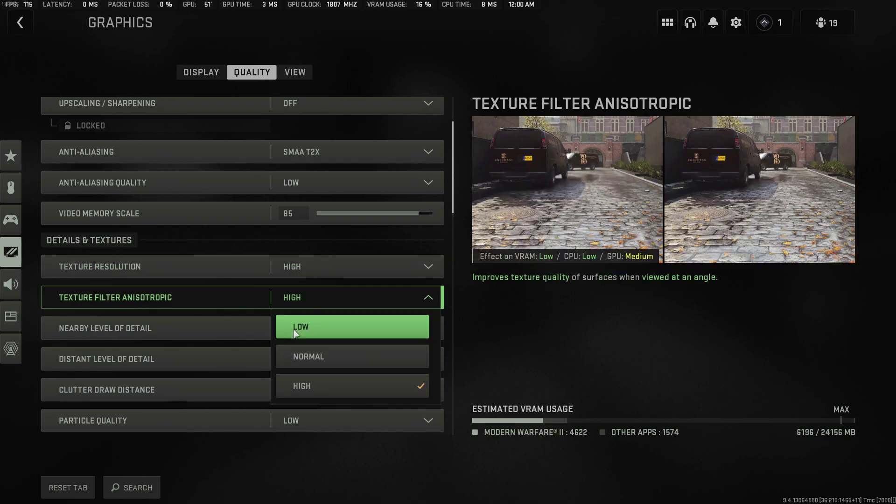
click(326, 358)
click(318, 275)
click(317, 354)
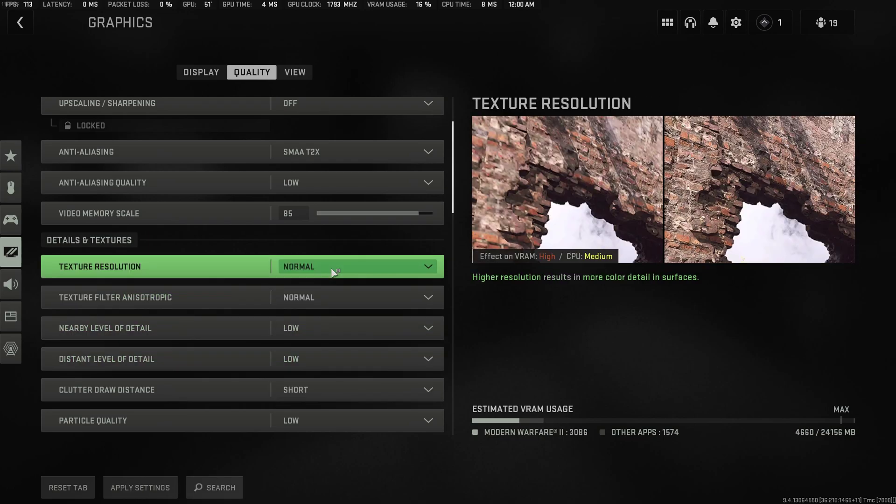
Try Low for both Texture Resolution and Texture Filter Anisotropic
click(331, 268)
click(331, 318)
click(337, 297)
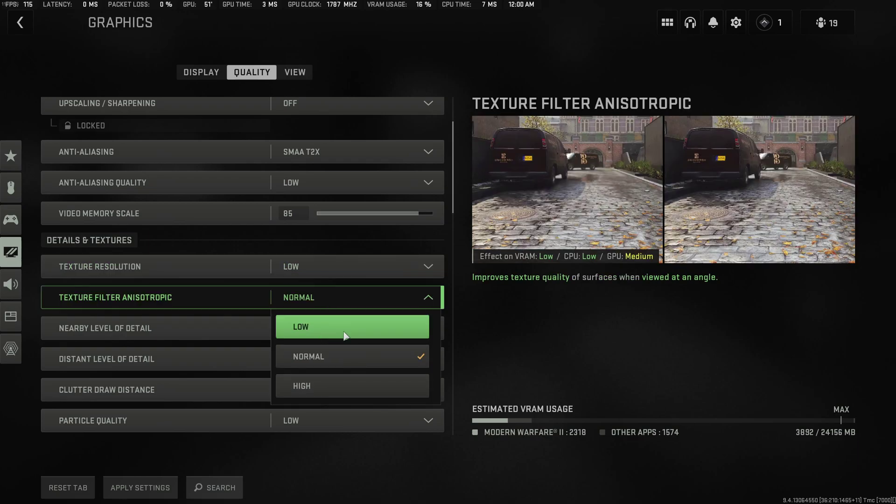
click(345, 329)
Set Texture Resolution and Texture Filter Anisotropic back to High
click(322, 298)
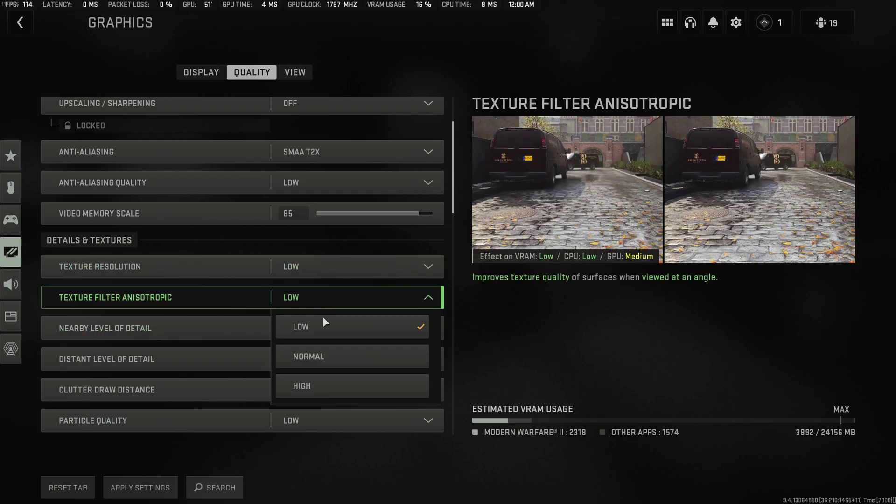
click(308, 269)
click(320, 387)
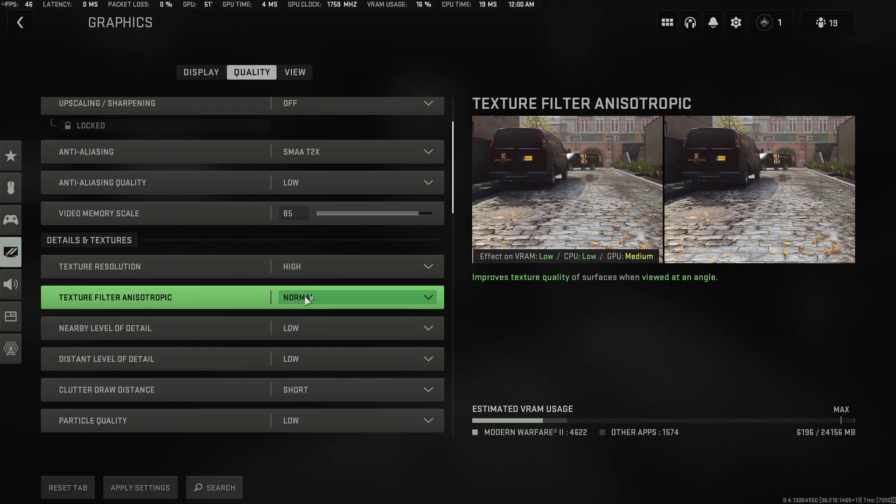
click(310, 297)
click(325, 388)
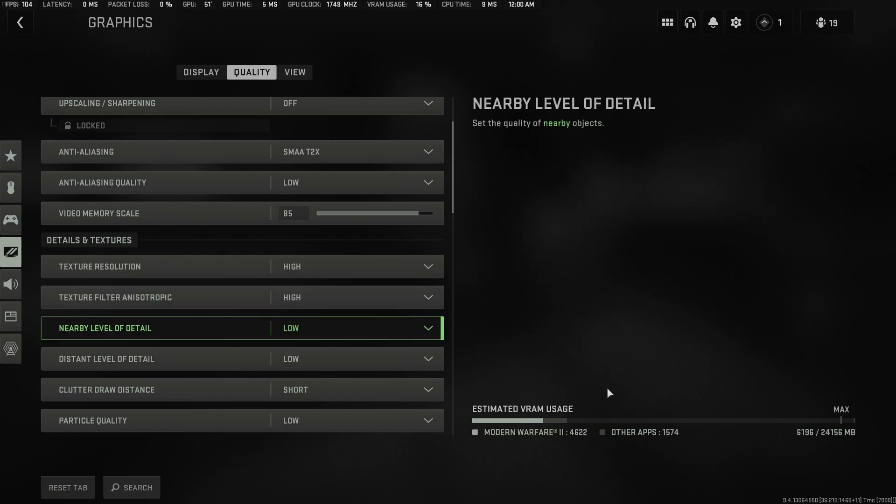
Select Low for Nearby Level of Detail under Details & Textures
scroll(237, 334, down, 5)
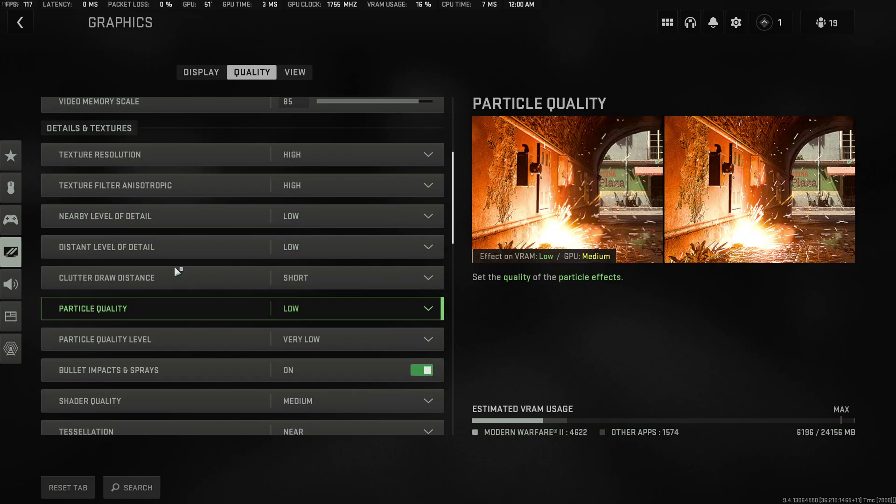
click(314, 225)
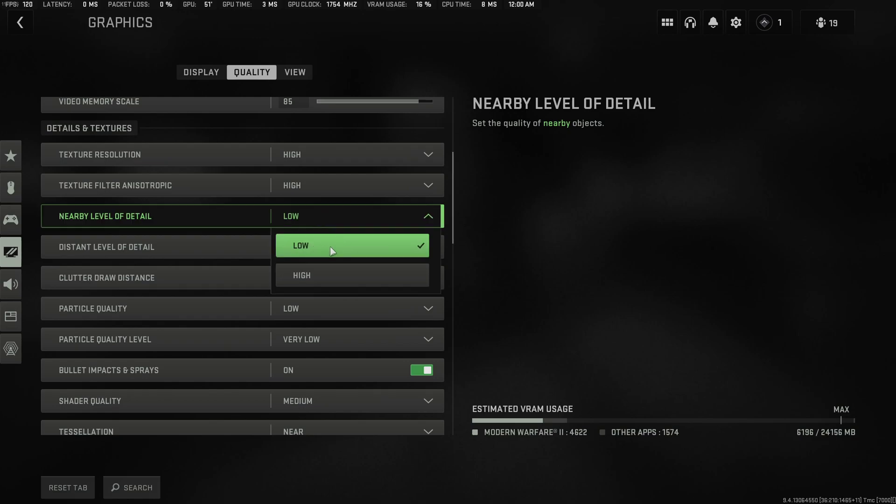
click(330, 246)
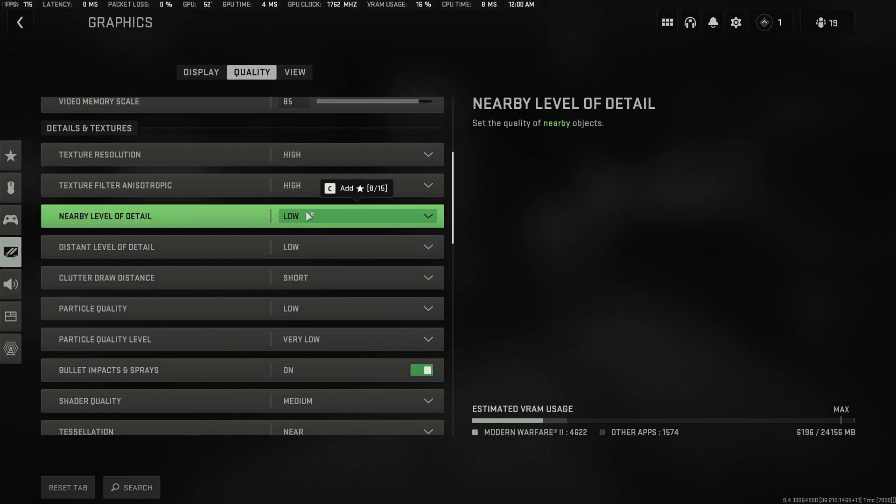
Examine the Details & Textures settings from Distant Level of Detail to Bullet Impacts & Sprays, including the available Shader Quality options
scroll(307, 211, down, 1)
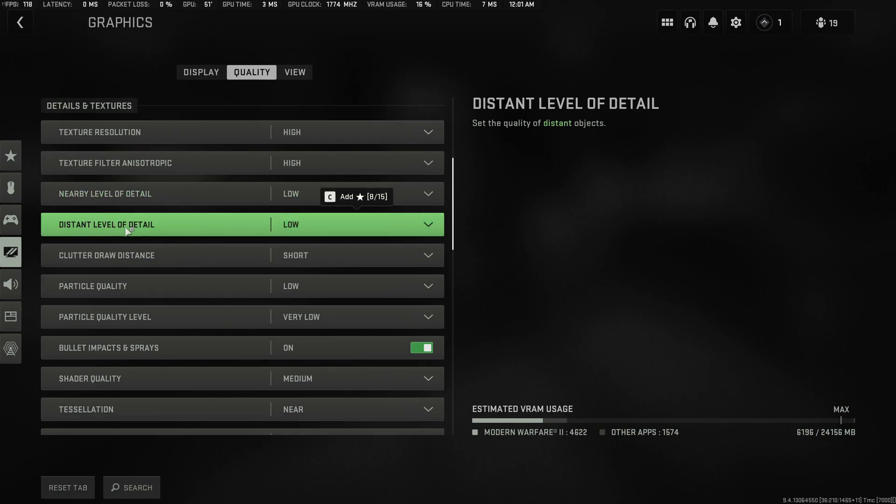
scroll(233, 224, down, 1)
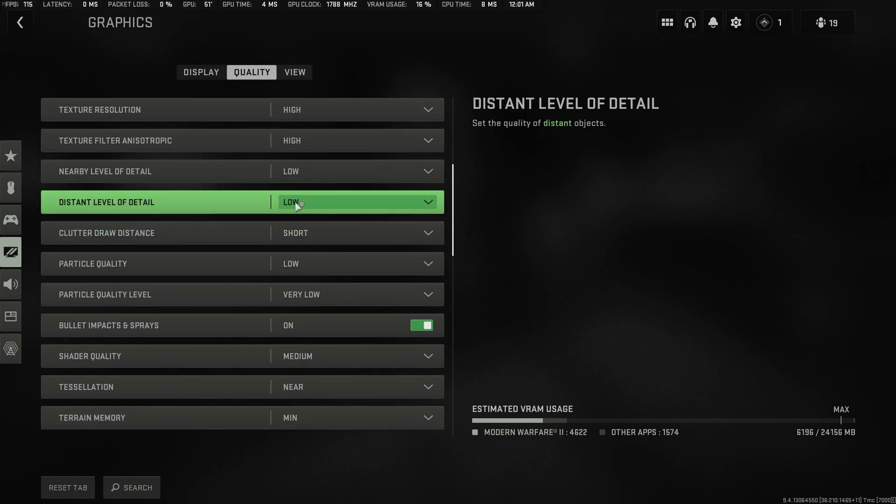
scroll(280, 215, down, 1)
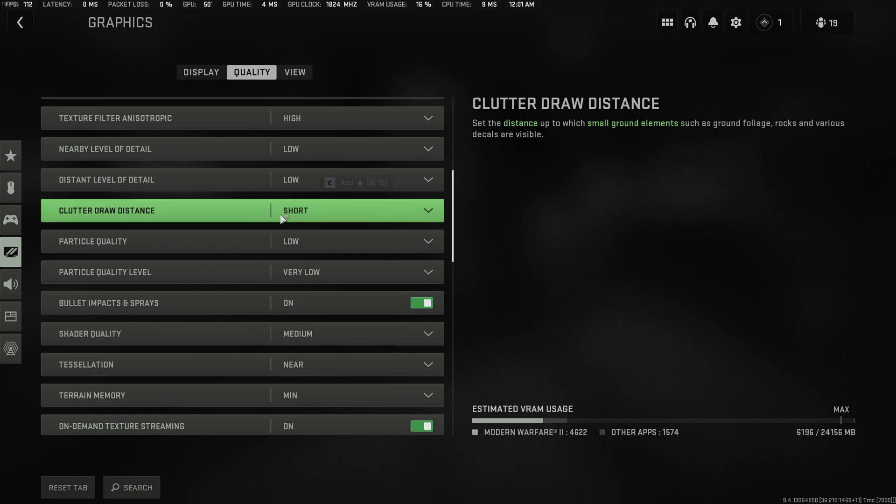
scroll(312, 212, down, 1)
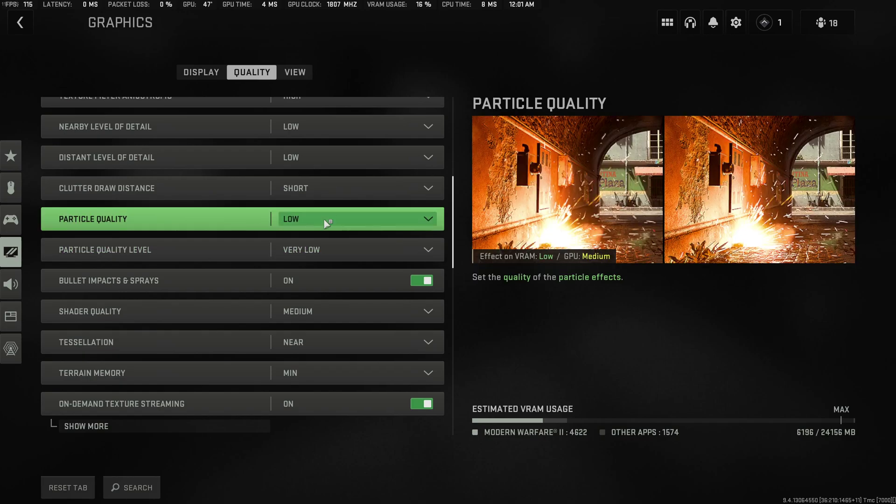
scroll(308, 257, down, 2)
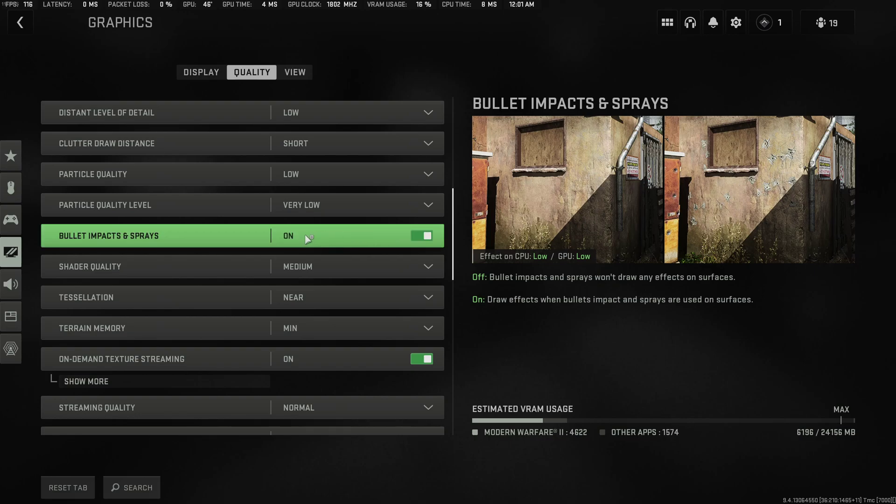
scroll(303, 231, down, 1)
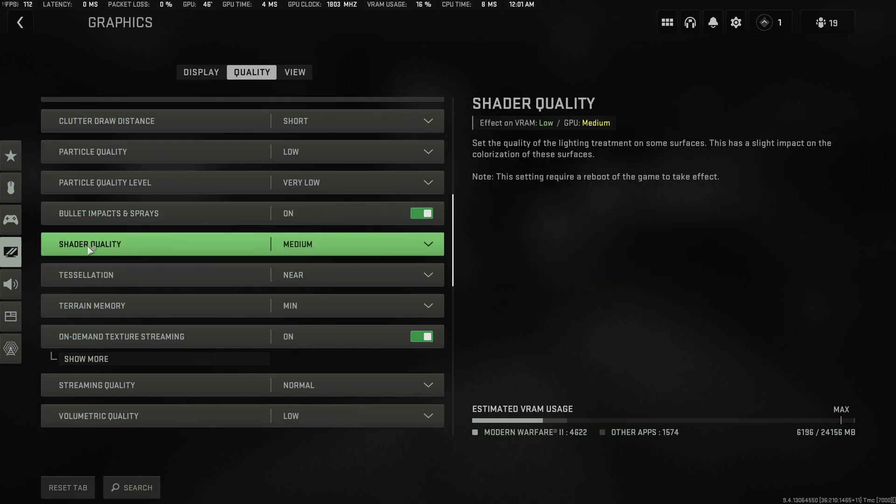
click(336, 248)
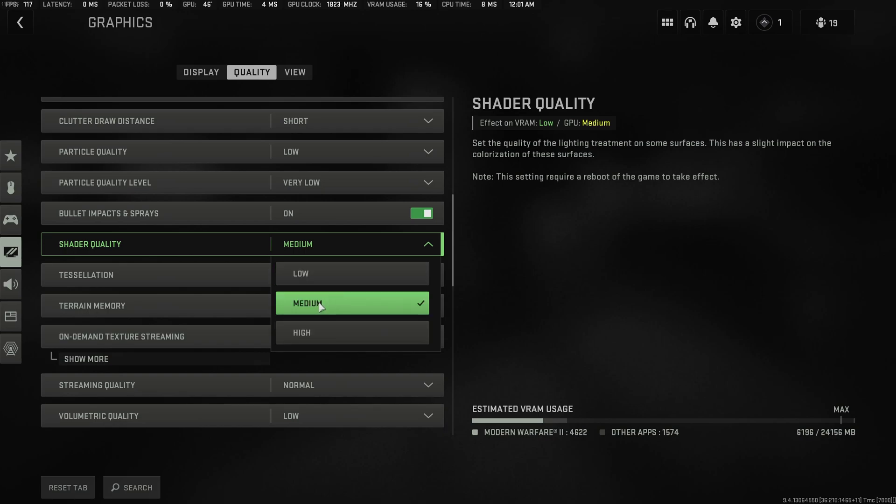
click(537, 287)
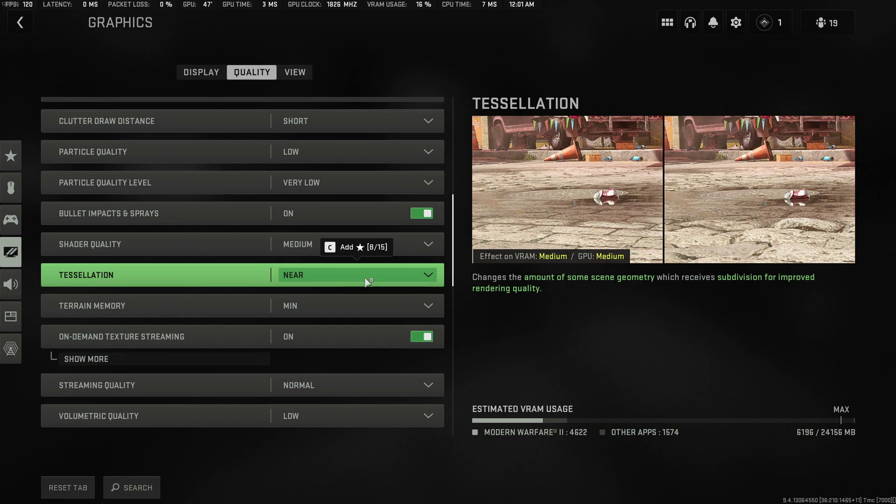
Select Near for Tessellation and check the Terrain Memory options
click(367, 282)
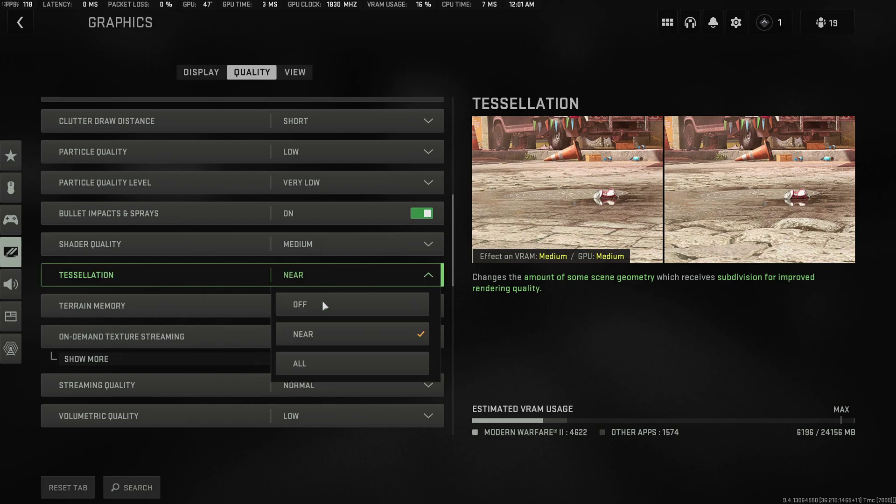
click(318, 331)
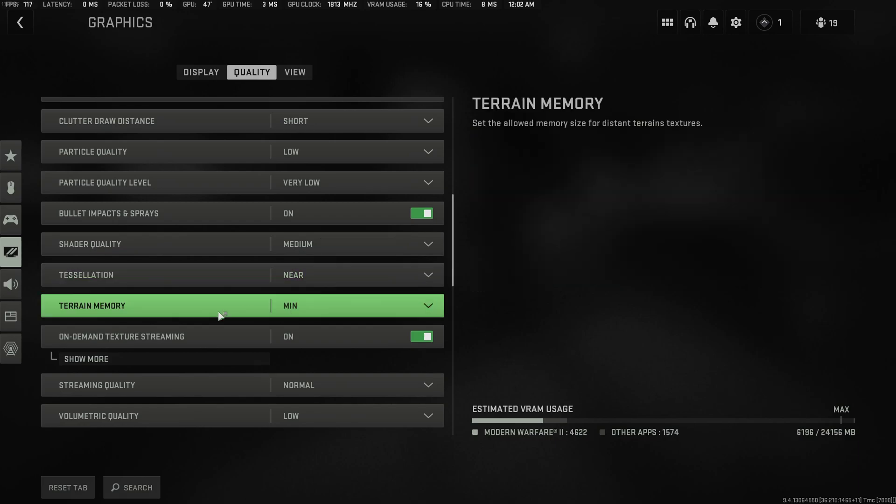
click(362, 307)
click(362, 306)
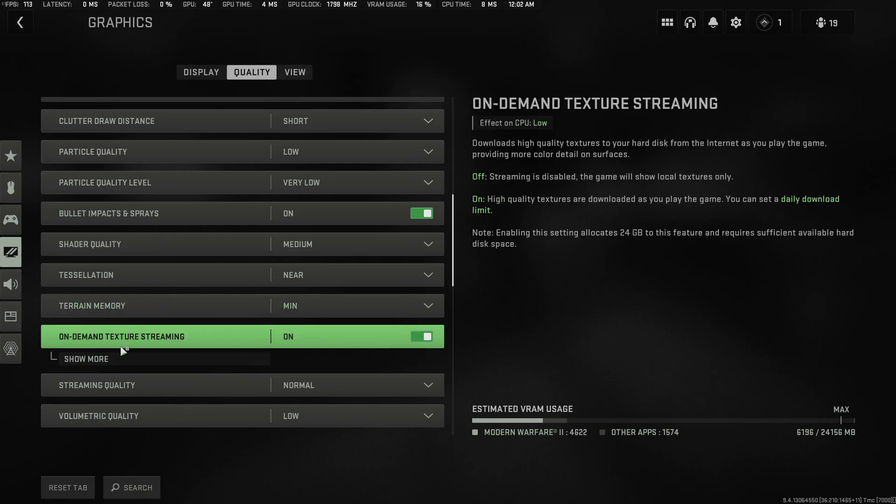
Select Low for Volumetric Quality under Details & Textures
scroll(373, 338, down, 5)
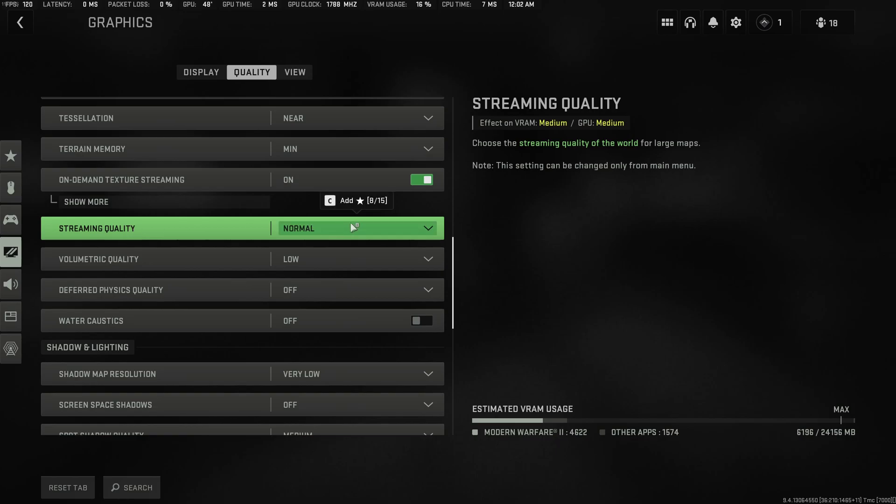
scroll(100, 251, down, 1)
click(332, 221)
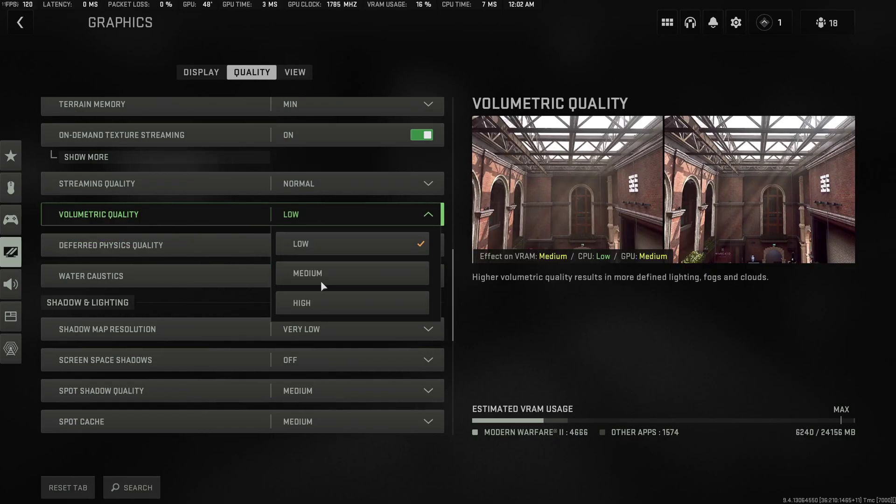
click(327, 256)
scroll(362, 304, down, 1)
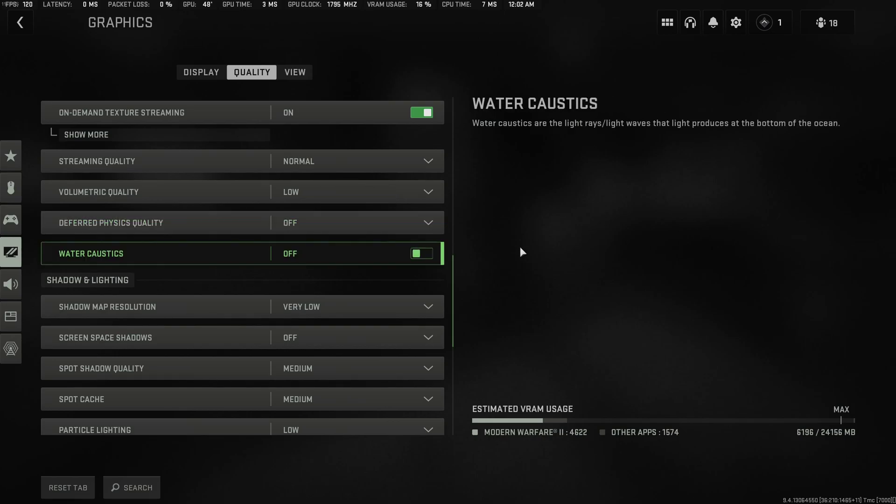
Examine the Shadow & Lighting settings, including the available options for Shadow Map Resolution and Particle Lighting
scroll(280, 289, down, 3)
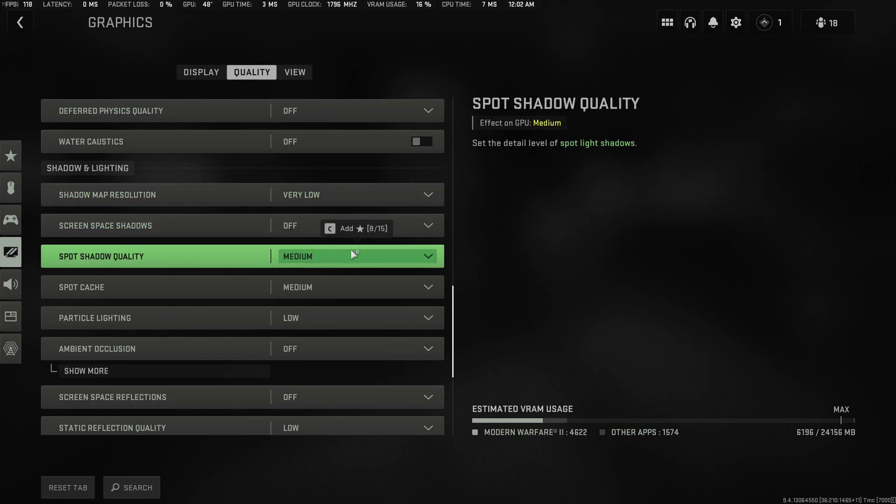
click(281, 203)
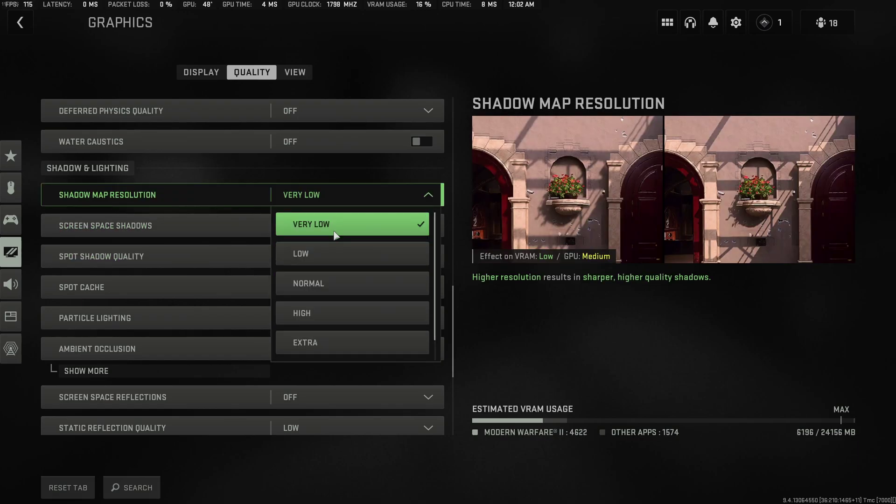
click(534, 329)
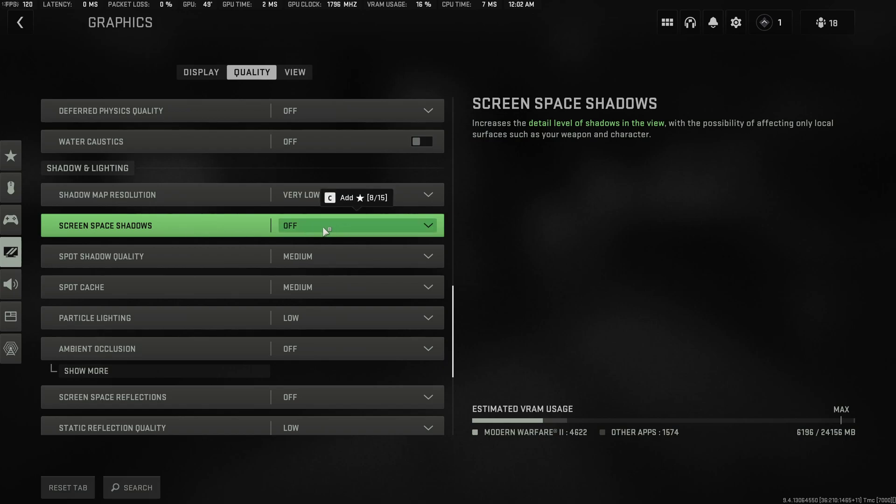
scroll(325, 230, down, 1)
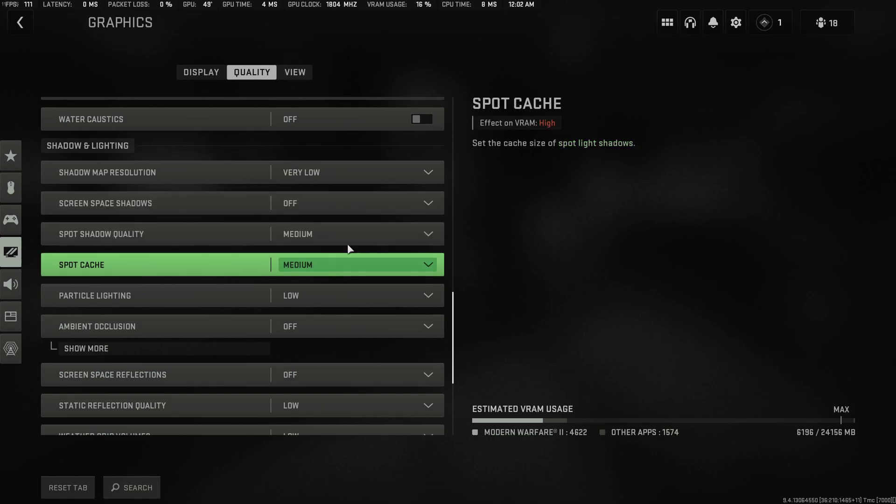
scroll(306, 246, down, 1)
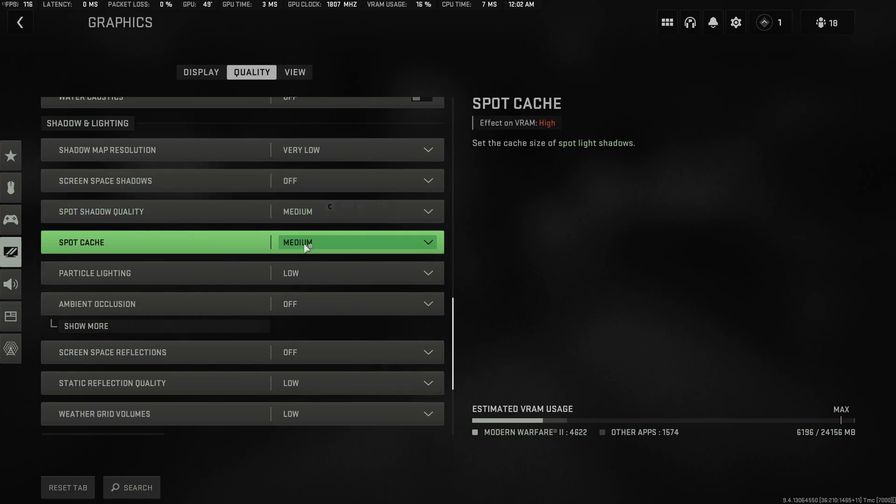
click(319, 274)
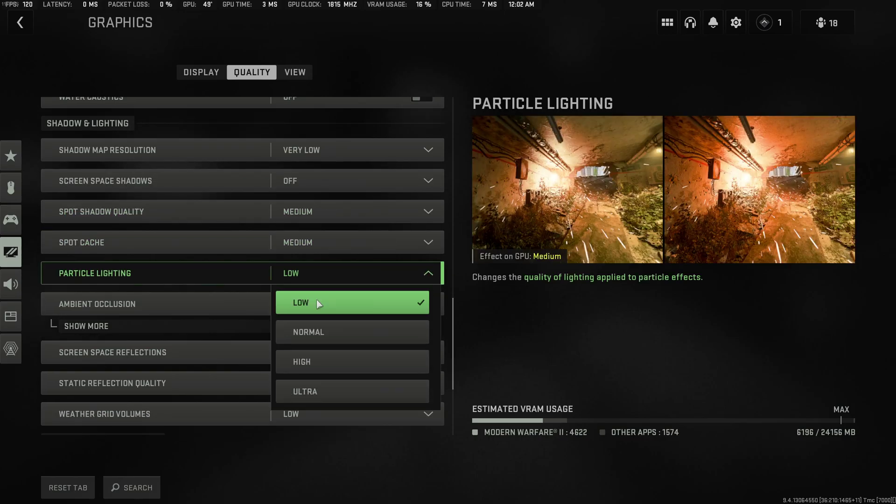
click(507, 309)
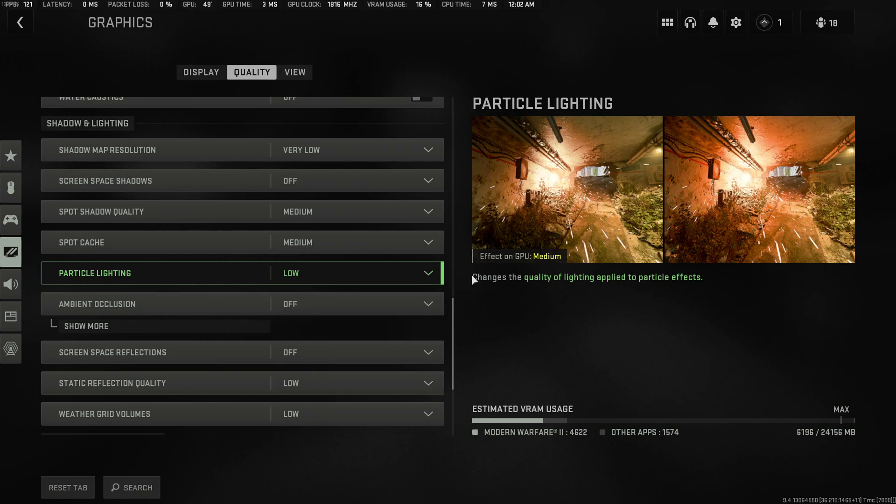
Recheck the Details & Textures settings around Tessellation and Shader Quality, and look at the Particle Lighting options again
scroll(298, 259, up, 5)
scroll(154, 169, up, 8)
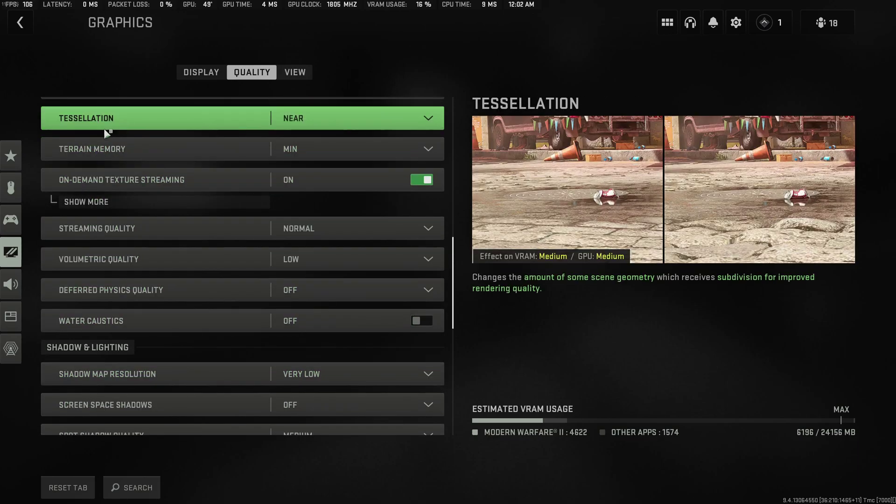
scroll(88, 252, up, 2)
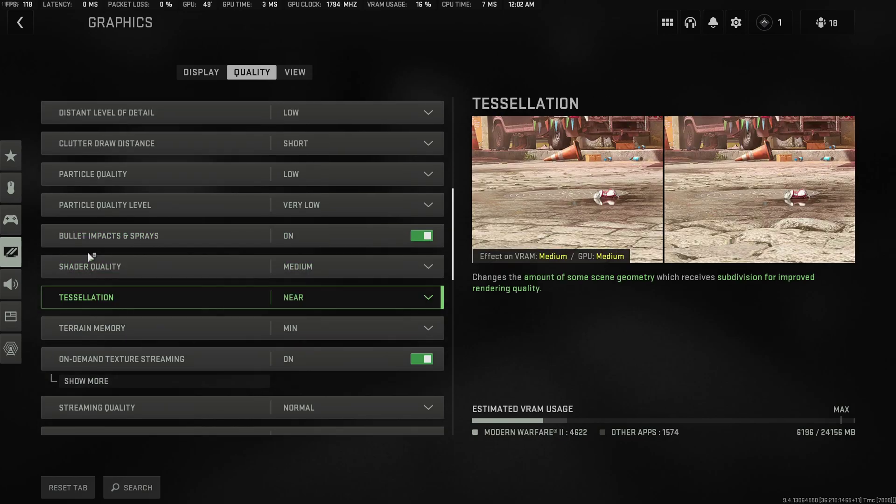
scroll(70, 211, down, 2)
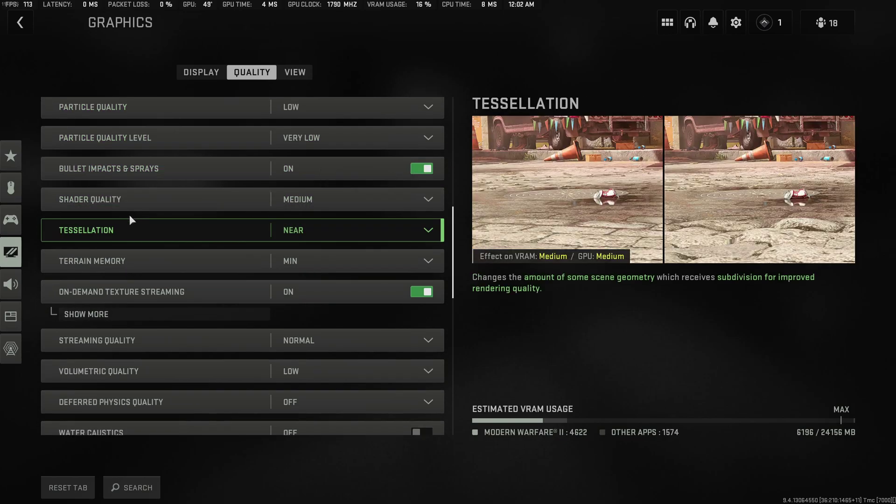
scroll(83, 243, down, 13)
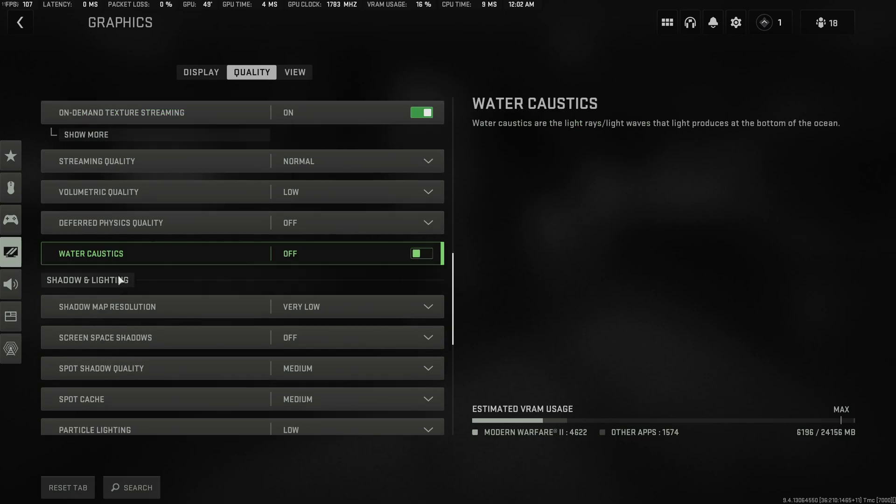
scroll(150, 304, down, 2)
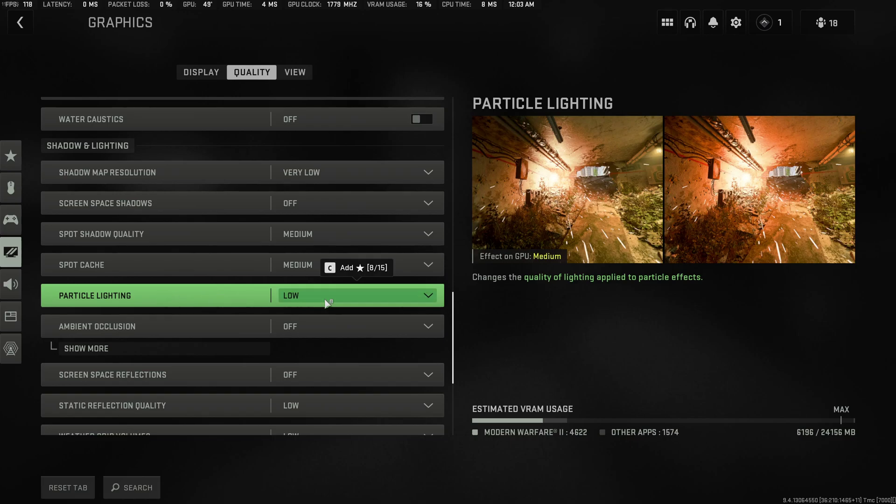
scroll(382, 300, down, 1)
click(304, 276)
click(492, 321)
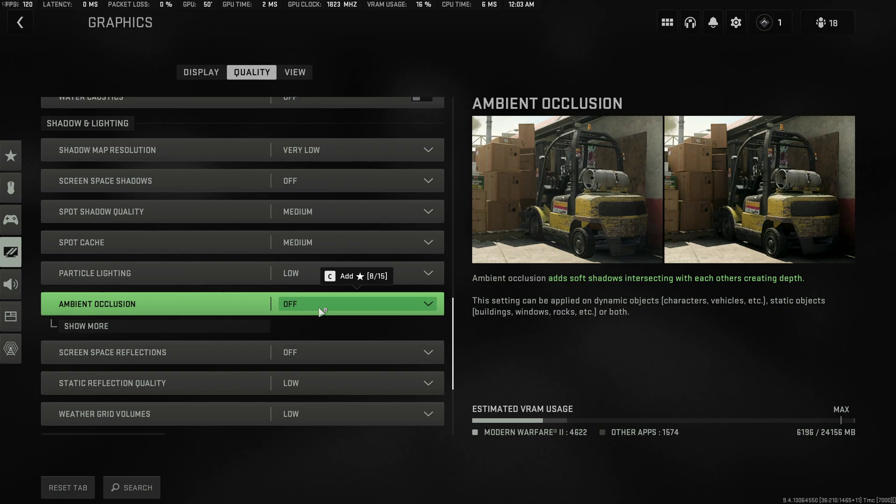
Review the reflection and Post Processing Effects settings, and show the View settings for field of view and camera
scroll(290, 298, down, 2)
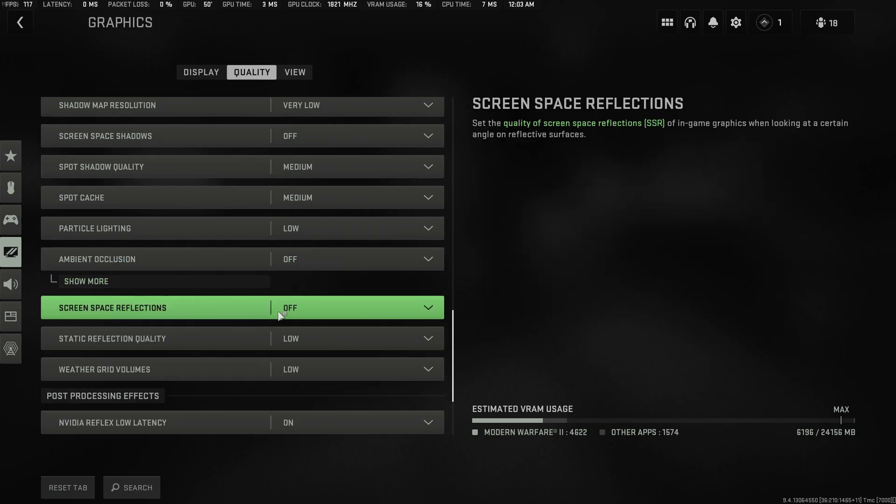
scroll(312, 289, down, 4)
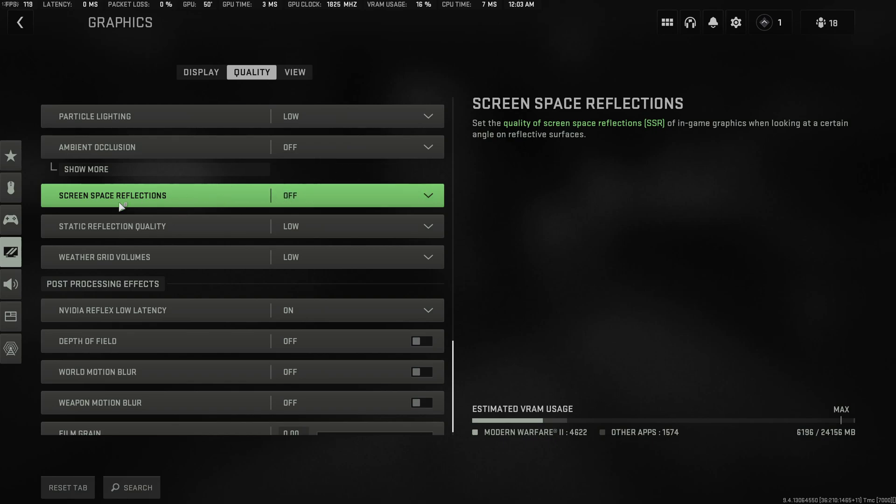
click(181, 231)
click(298, 231)
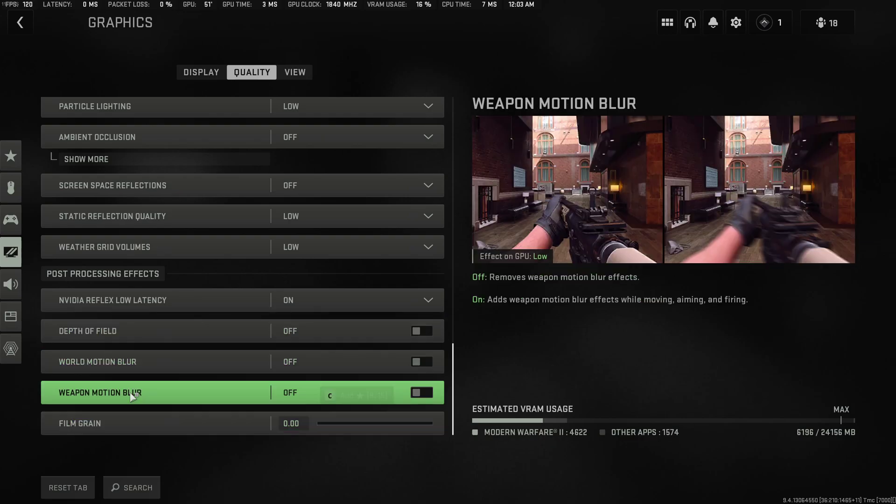
click(296, 74)
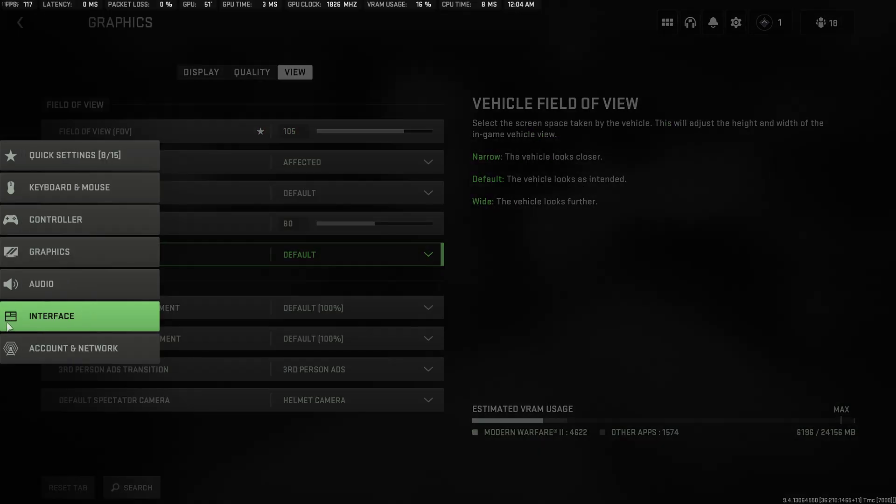
Open the Interface settings and expand the list of individual Telemetry widgets
click(43, 316)
scroll(273, 243, down, 6)
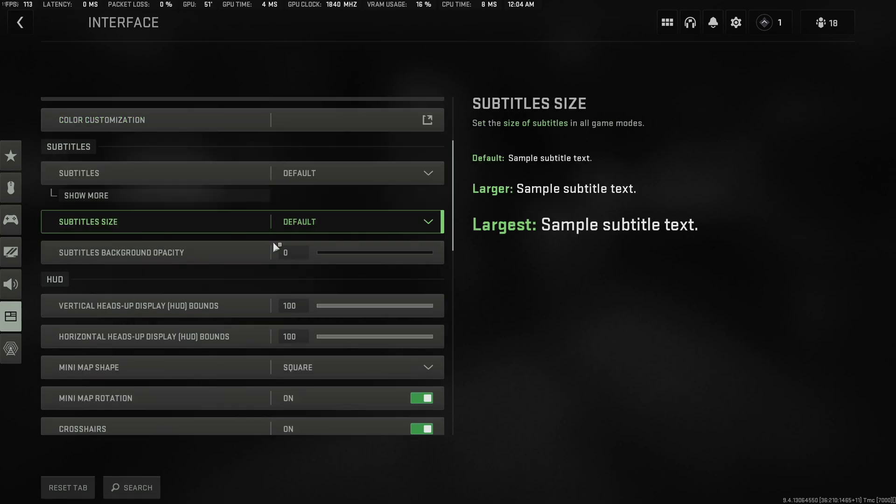
scroll(269, 261, down, 9)
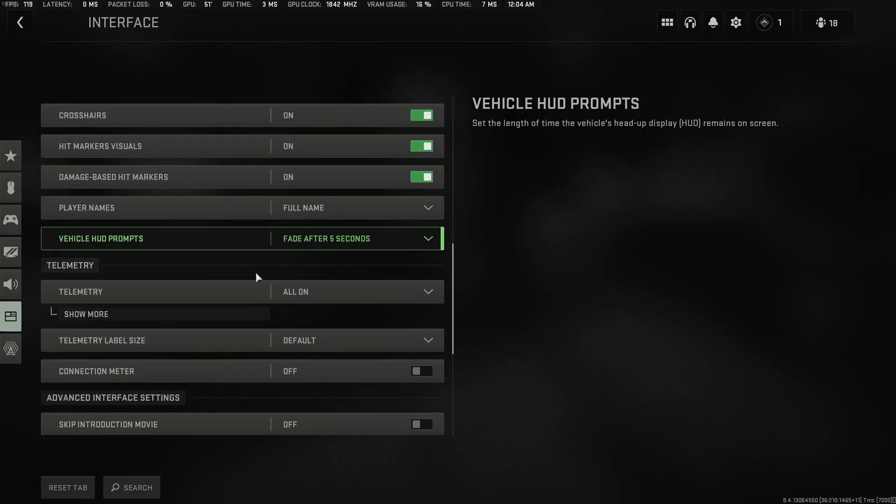
click(132, 314)
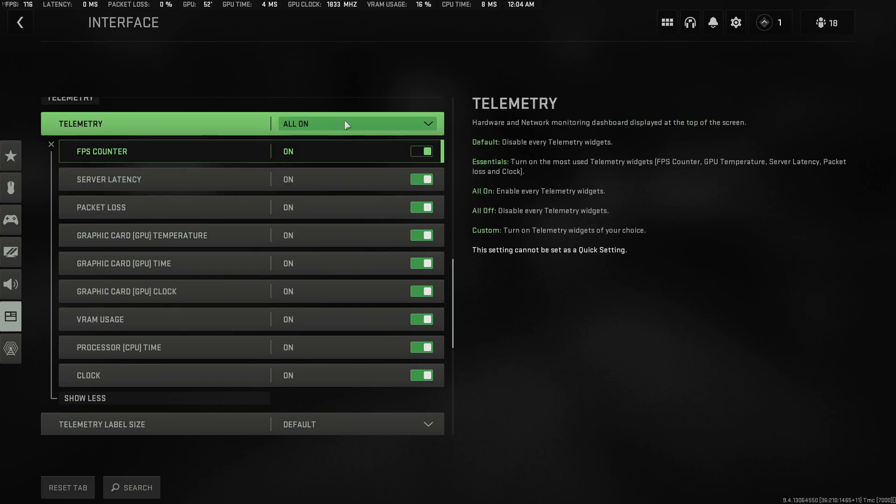